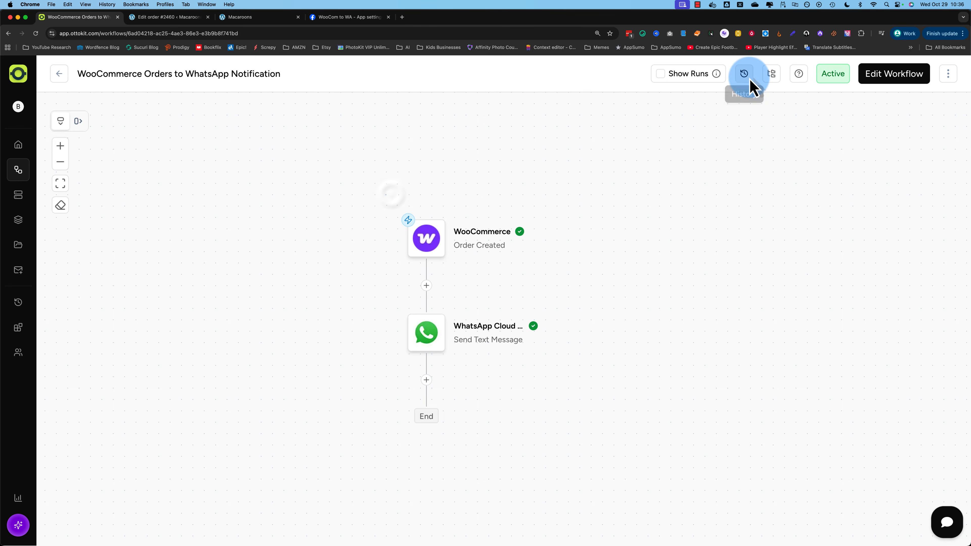
- Add the WhatsApp product to the WooCom to WA app in the Meta App Dashboard and start generating its access token
click(883, 87)
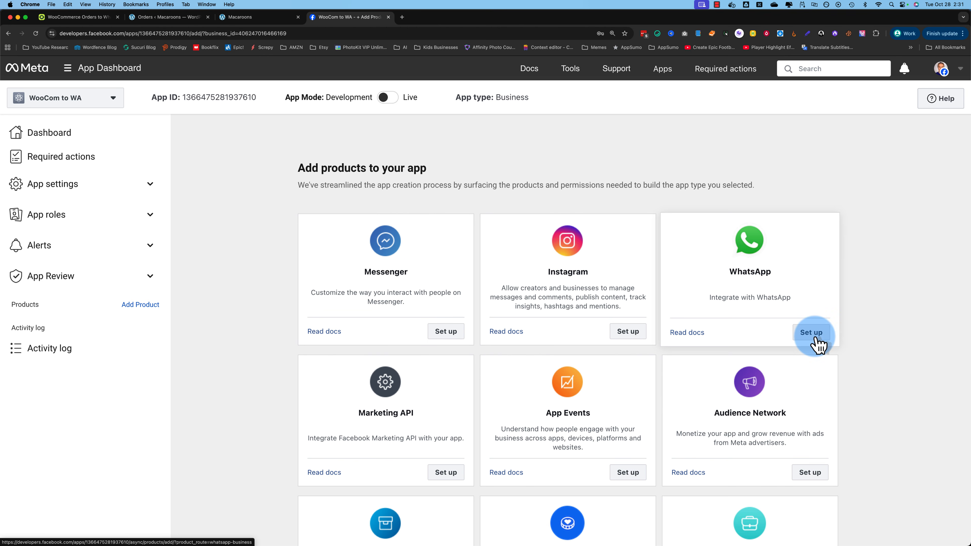
click(811, 329)
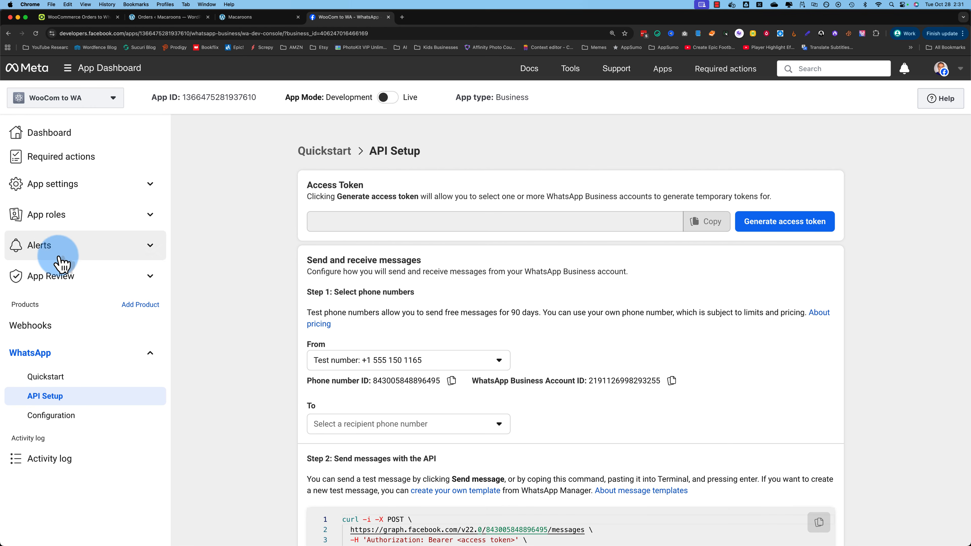
click(793, 227)
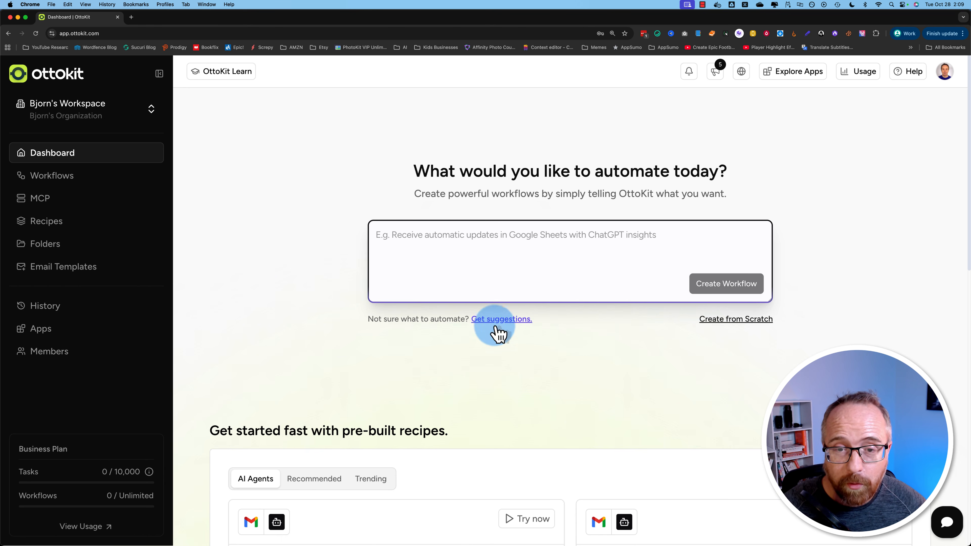
- In OttoKit, create a workflow from scratch named "WooCommerce Orders to WhatsApp Notification"
click(745, 329)
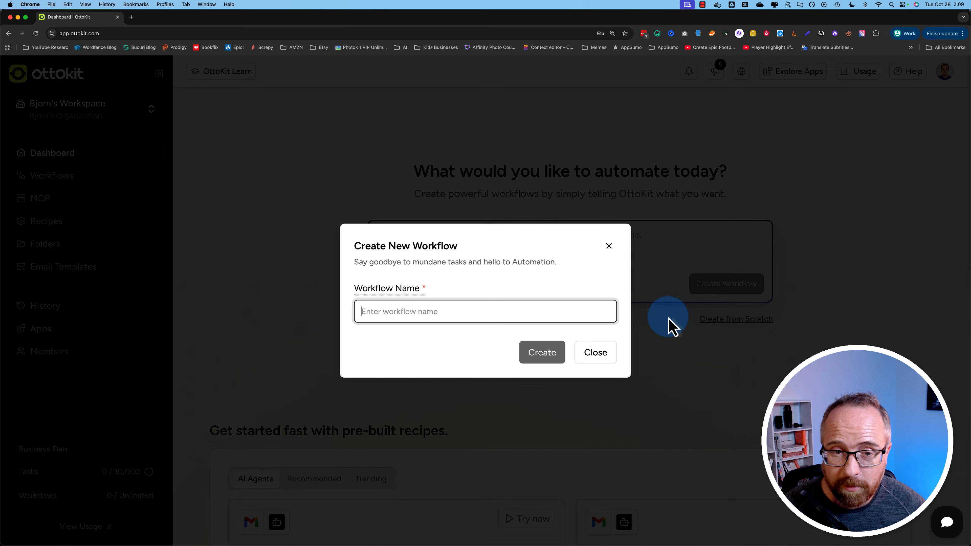
click(385, 330)
click(369, 317)
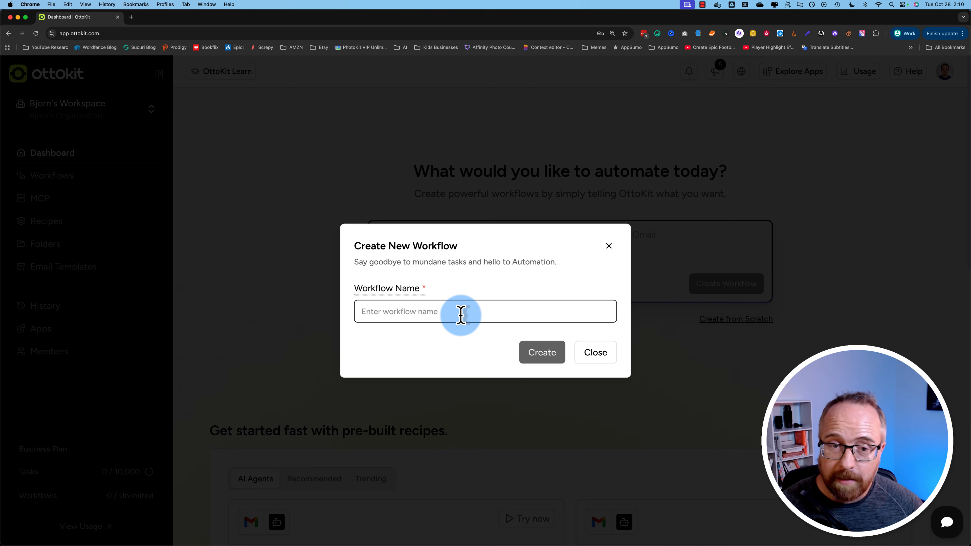
text(WooCommerce Orders to WhatsApp Notification)
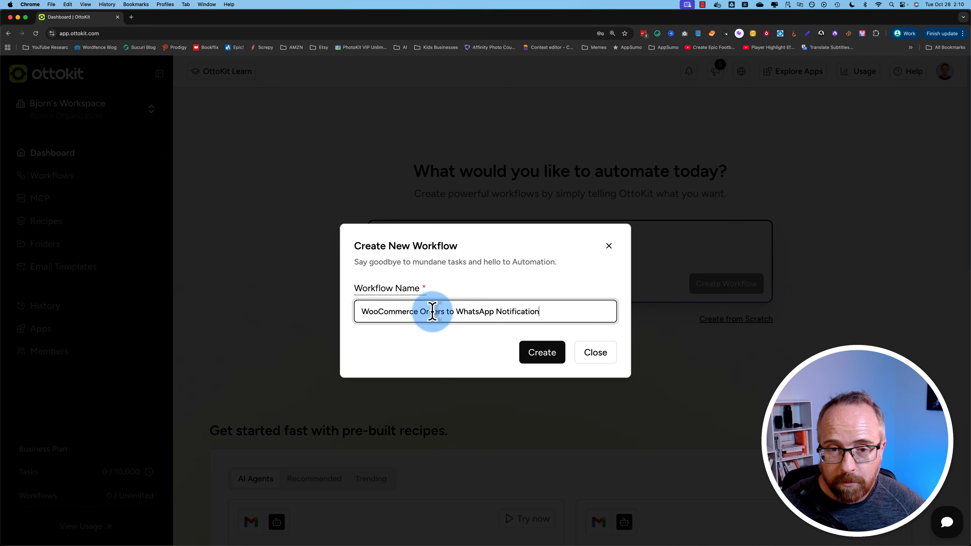
click(526, 307)
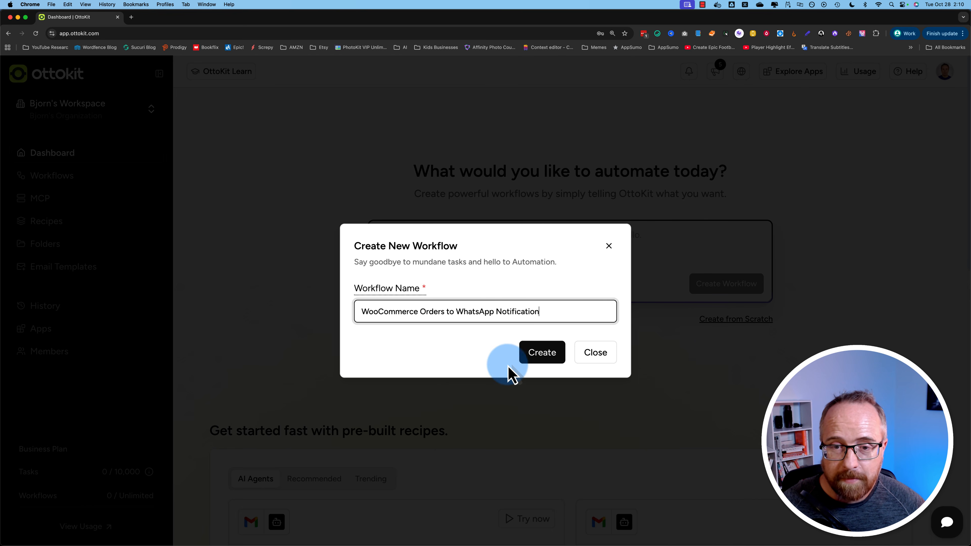
click(547, 362)
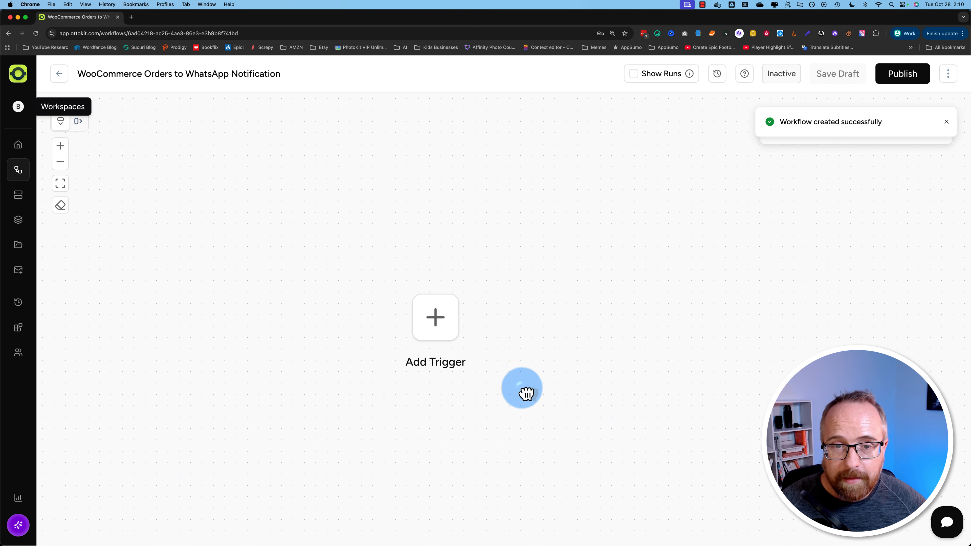
drag(526, 394, 638, 326)
click(60, 161)
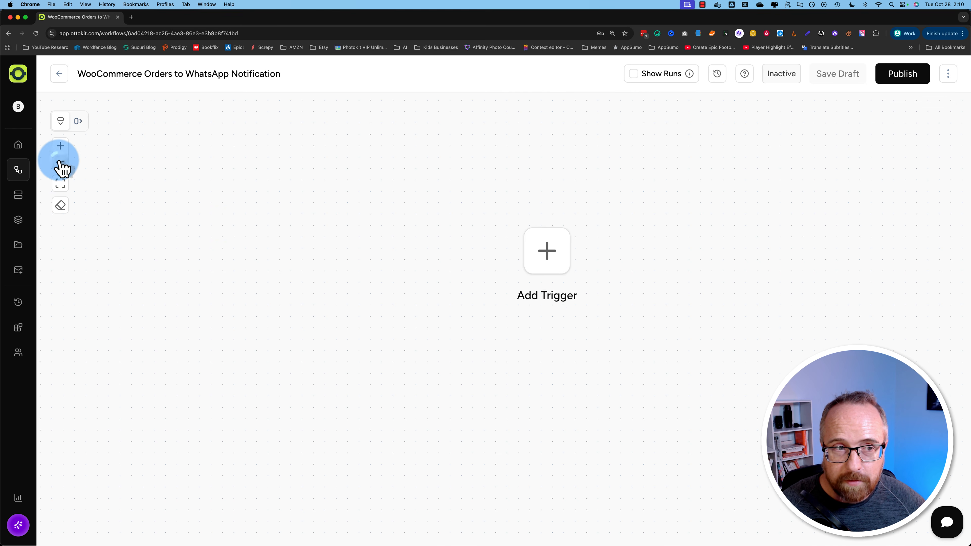
click(64, 149)
click(63, 124)
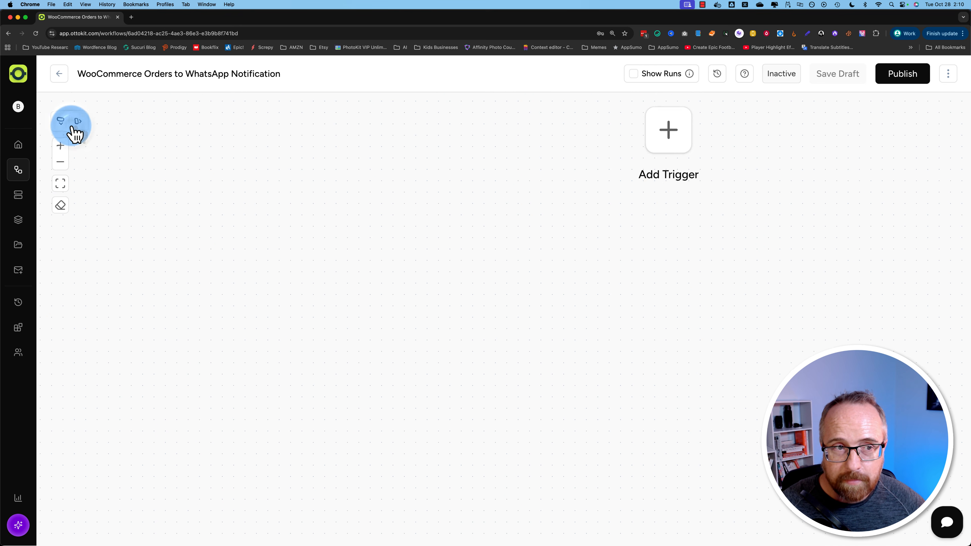
click(64, 125)
click(77, 123)
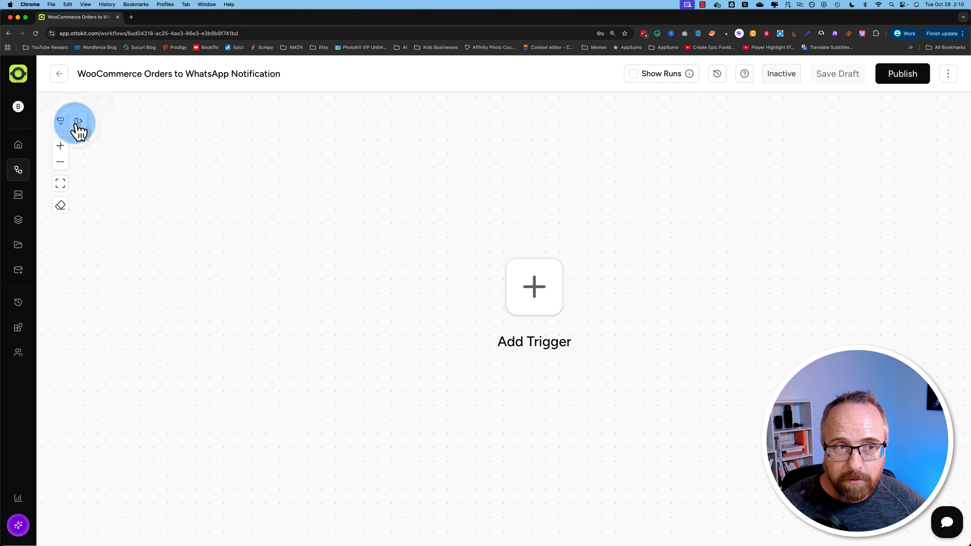
click(62, 125)
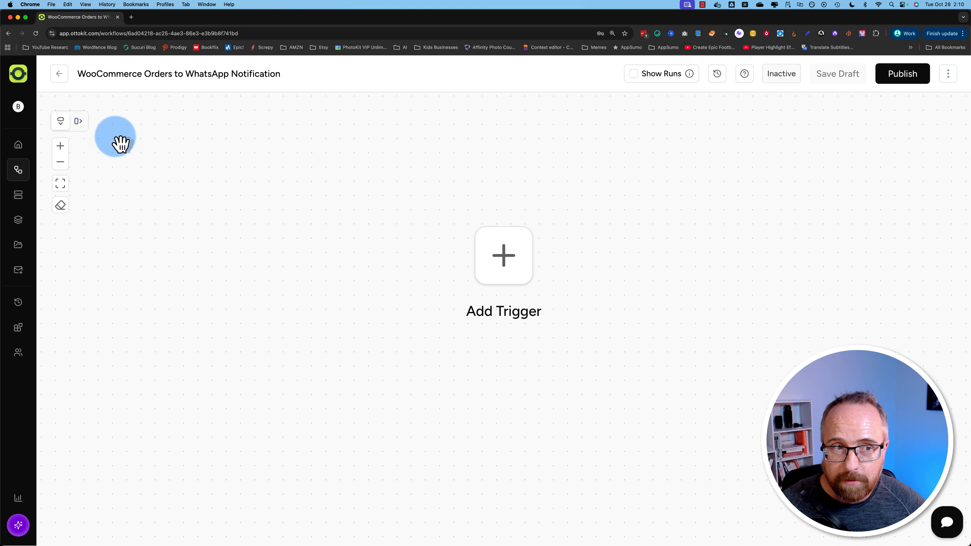
click(65, 163)
click(468, 283)
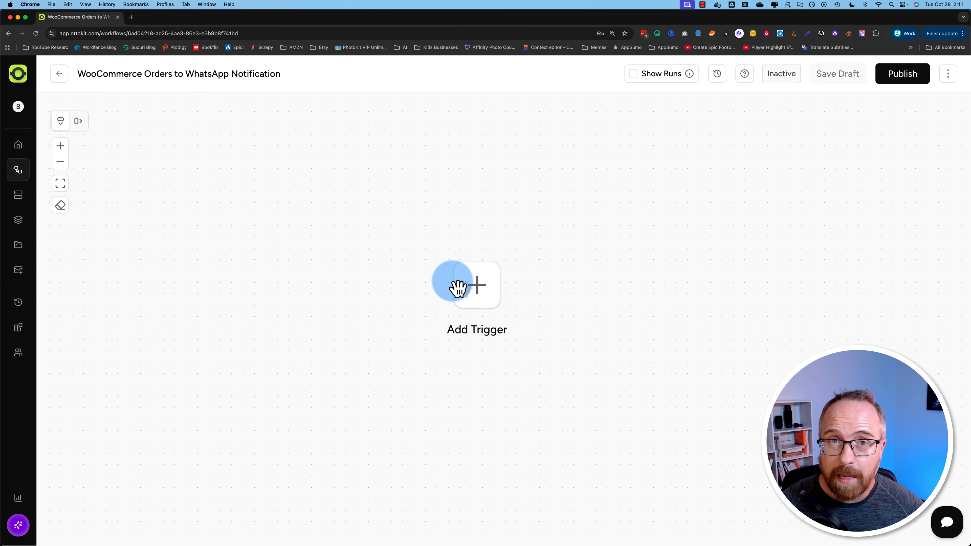
- Add a trigger to the workflow and choose WooCommerce as its app
click(483, 293)
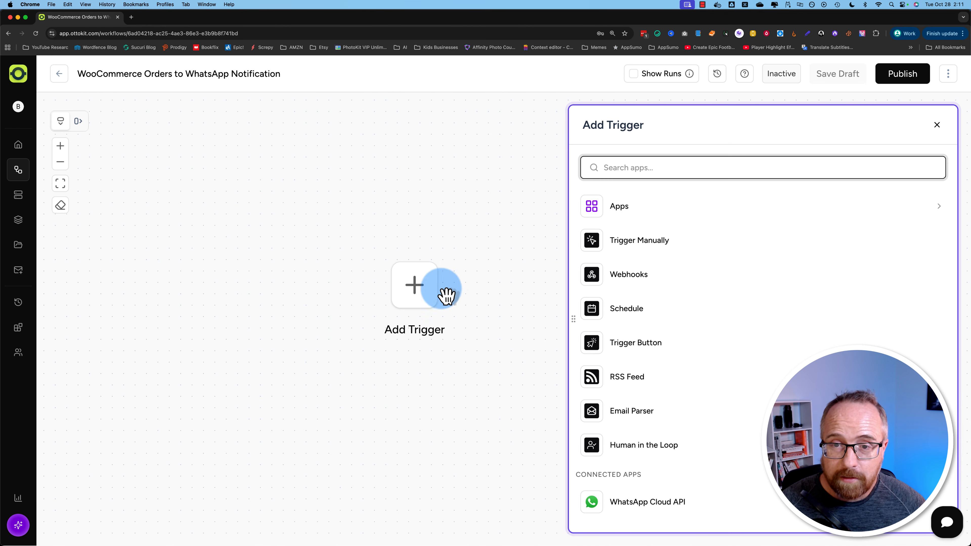
text(woocomm)
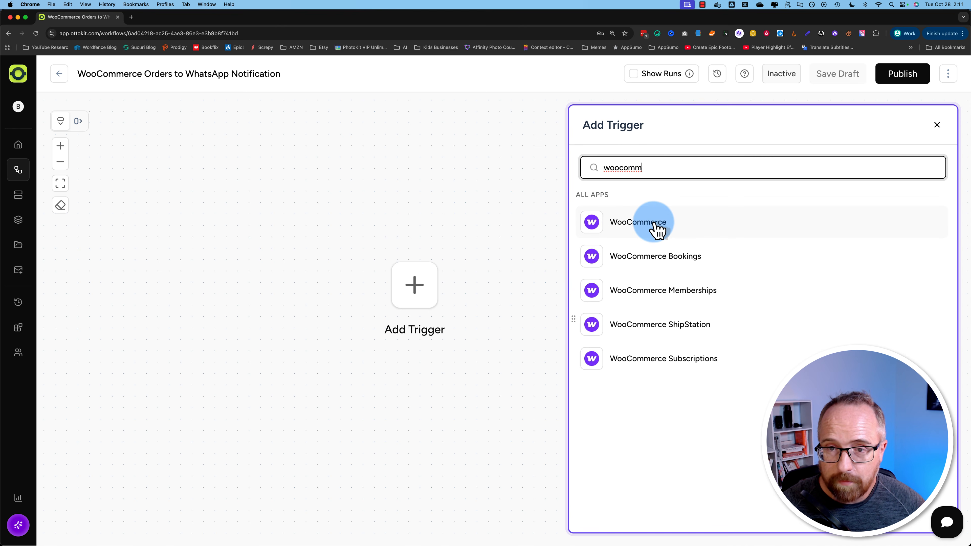
click(654, 223)
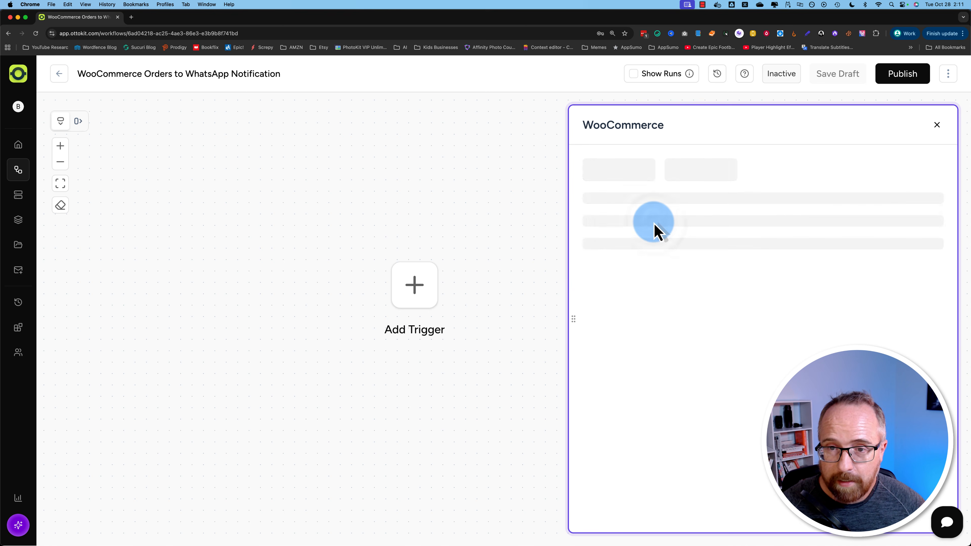
- Set the WooCommerce trigger event to Order Created and start creating a new connection for it
click(610, 267)
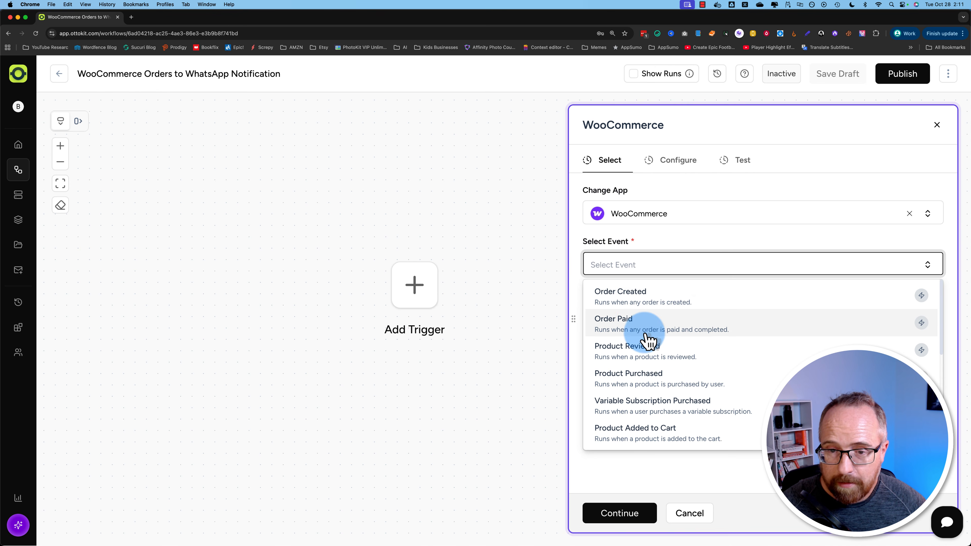
scroll(646, 341, down, 2)
scroll(639, 344, up, 2)
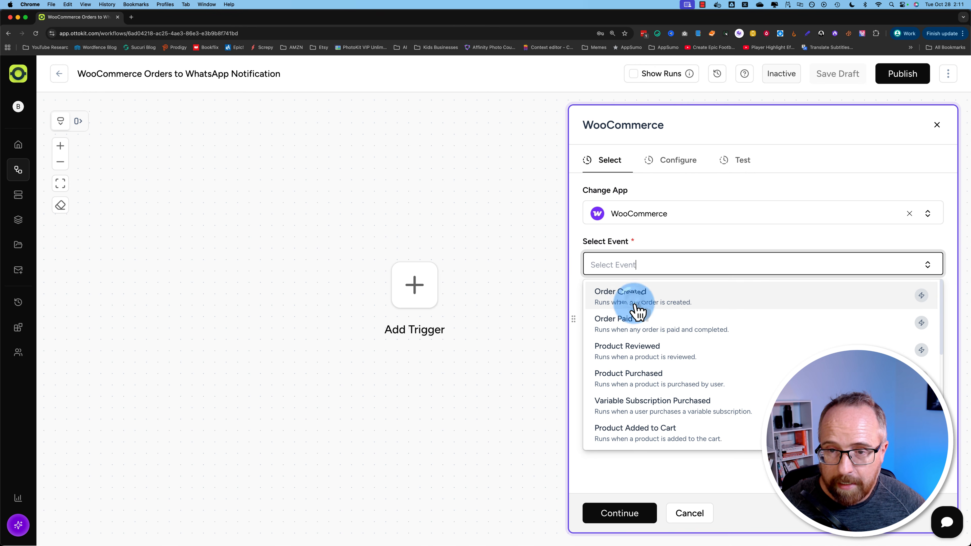
click(634, 294)
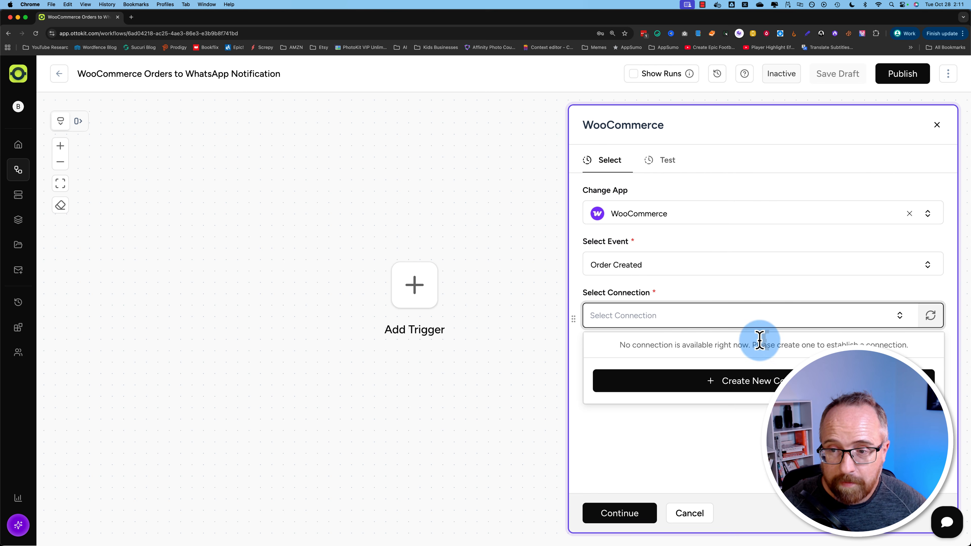
click(751, 383)
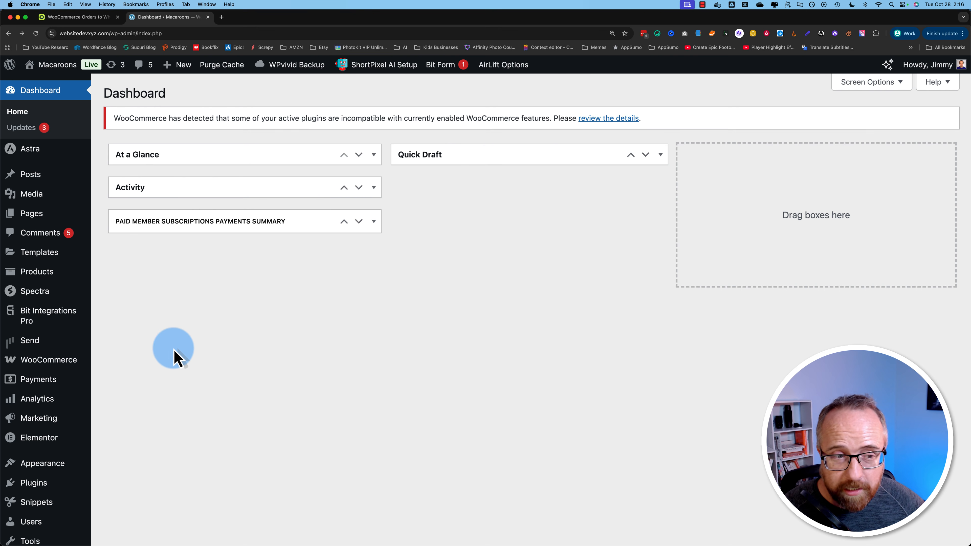
- In the WordPress admin of the Macaroons site, search the plugin directory for "ottokit"
scroll(115, 451, down, 1)
mouse_move(47, 487)
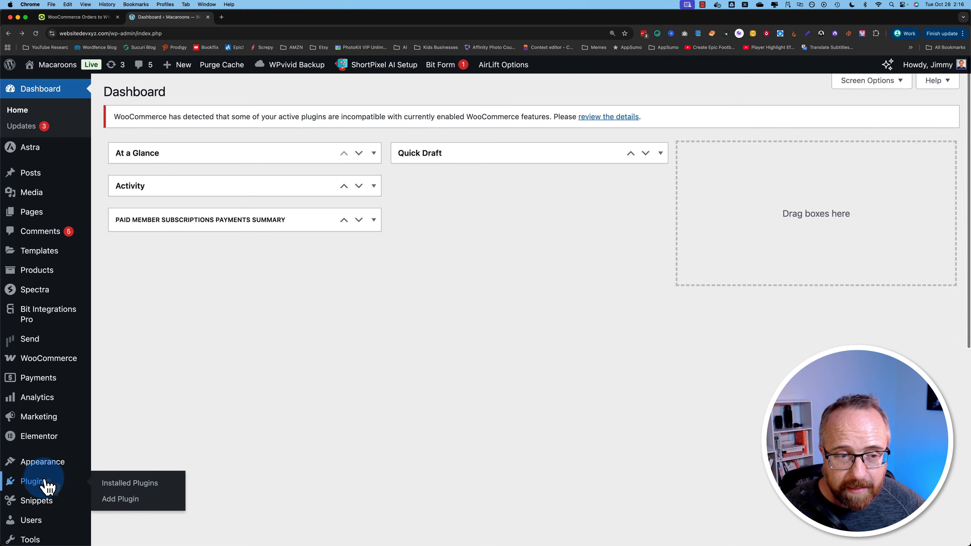
click(127, 499)
click(766, 152)
text(ottokit)
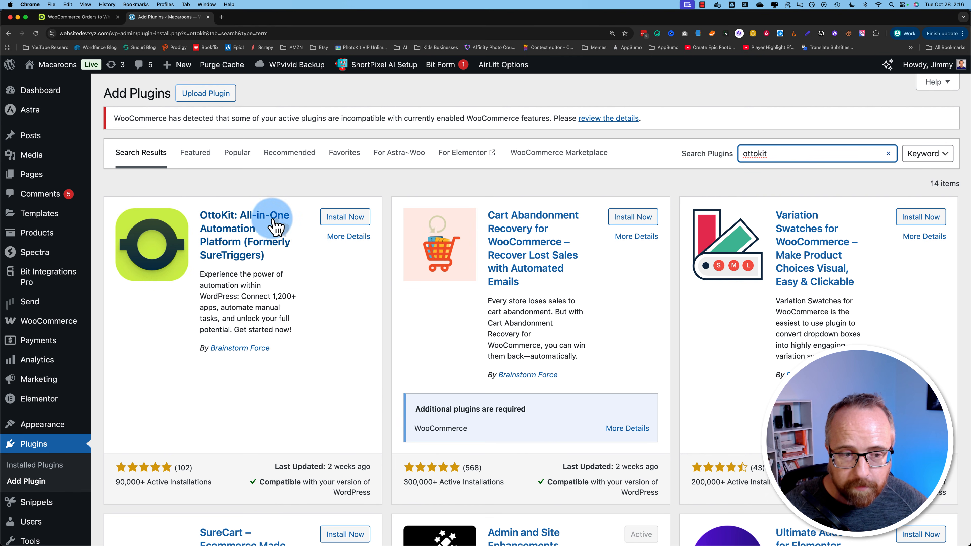
- Examine the OttoKit plugin's author, ratings, active installations, last update and WordPress compatibility
drag(300, 351, 201, 348)
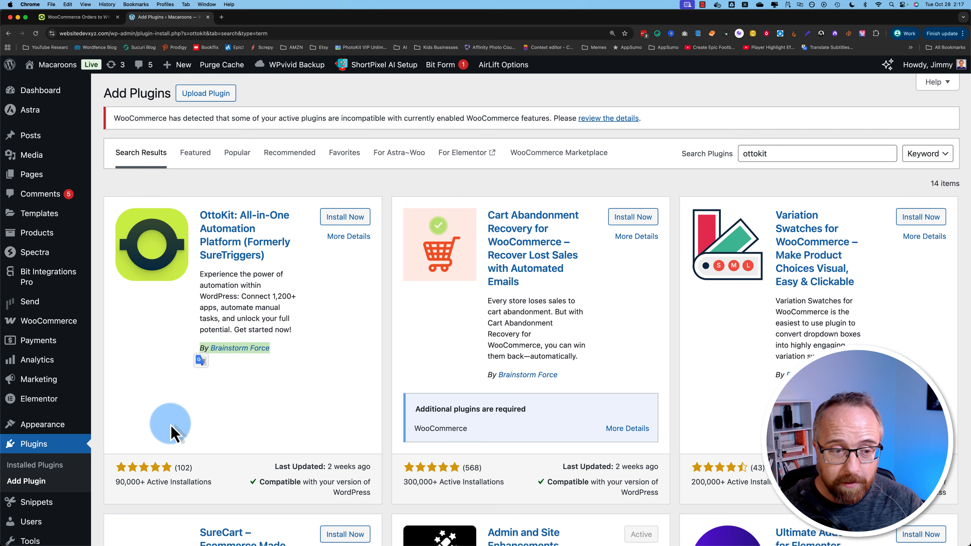
scroll(173, 425, down, 1)
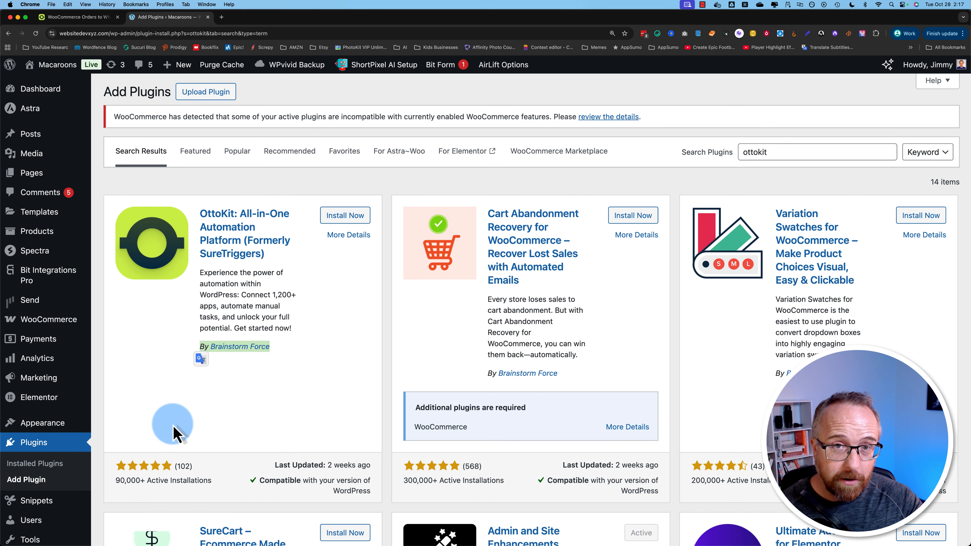
scroll(173, 434, down, 5)
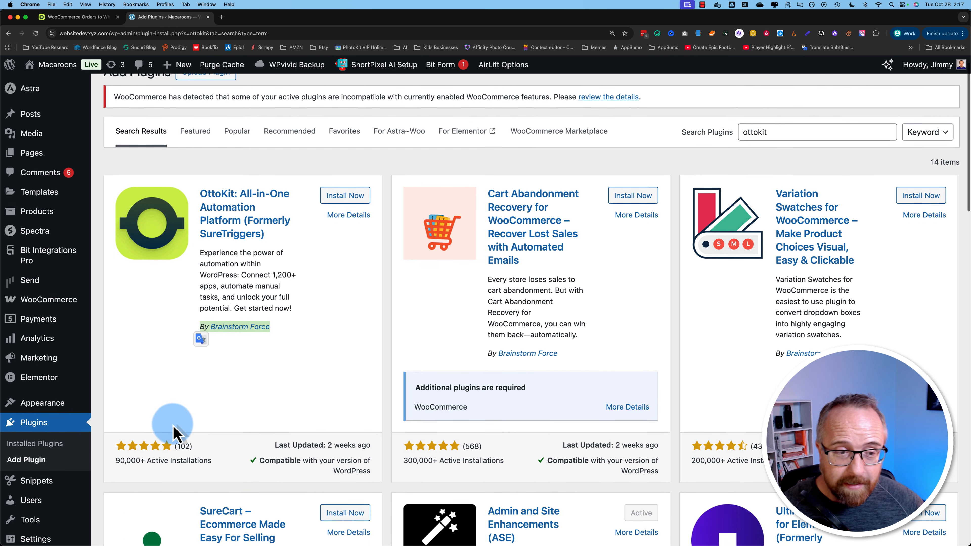
scroll(170, 454, down, 1)
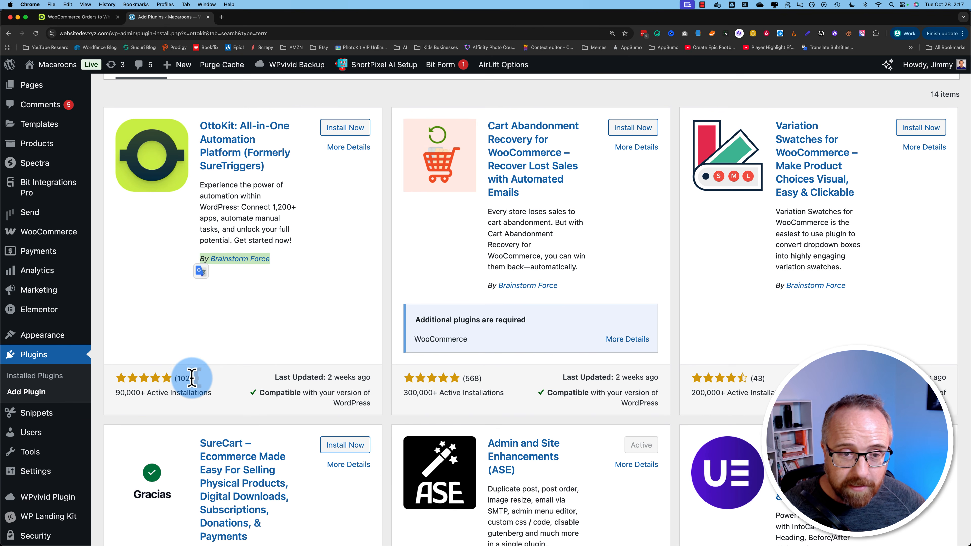
click(364, 409)
scroll(364, 408, up, 1)
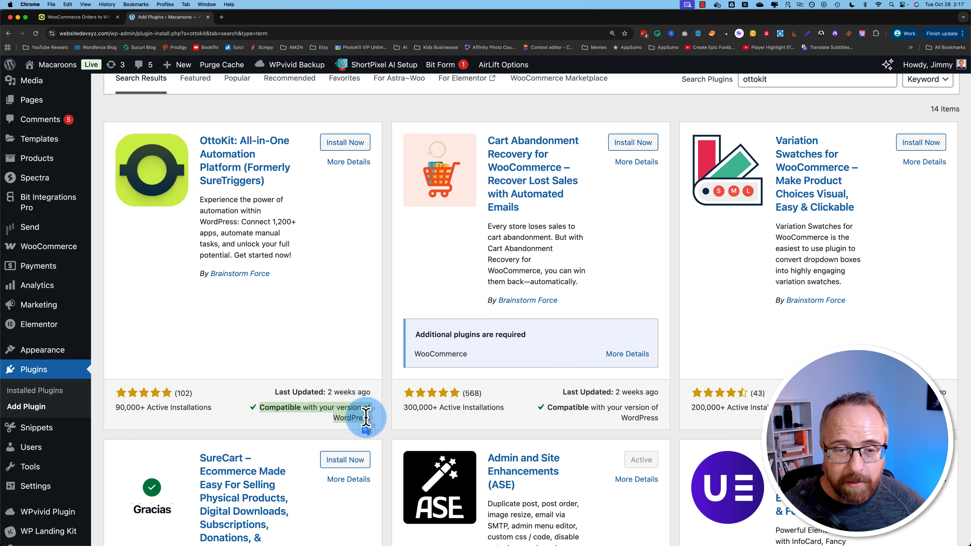
scroll(347, 410, up, 2)
scroll(350, 409, up, 2)
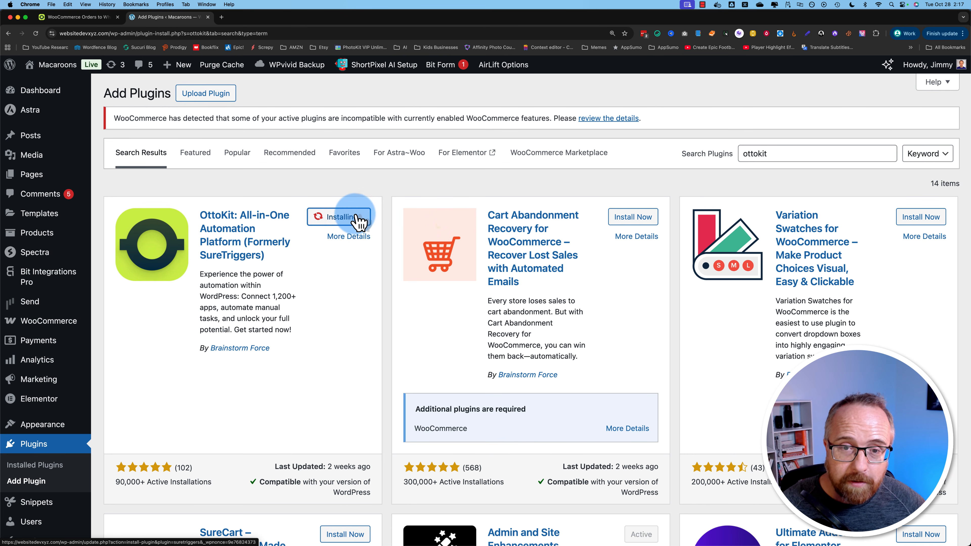
- Install and activate the OttoKit plugin, and authorize the site's connection to the existing OttoKit workspace
click(363, 221)
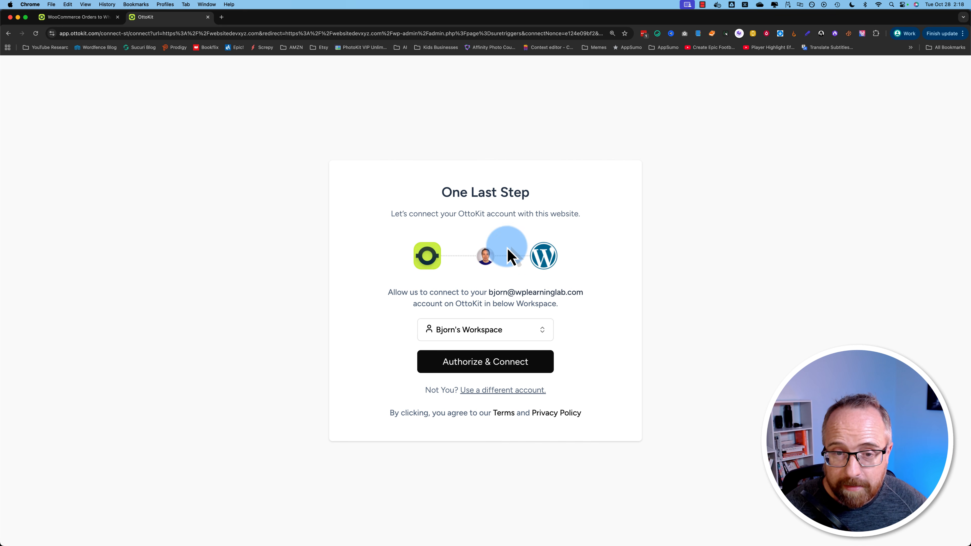
click(491, 370)
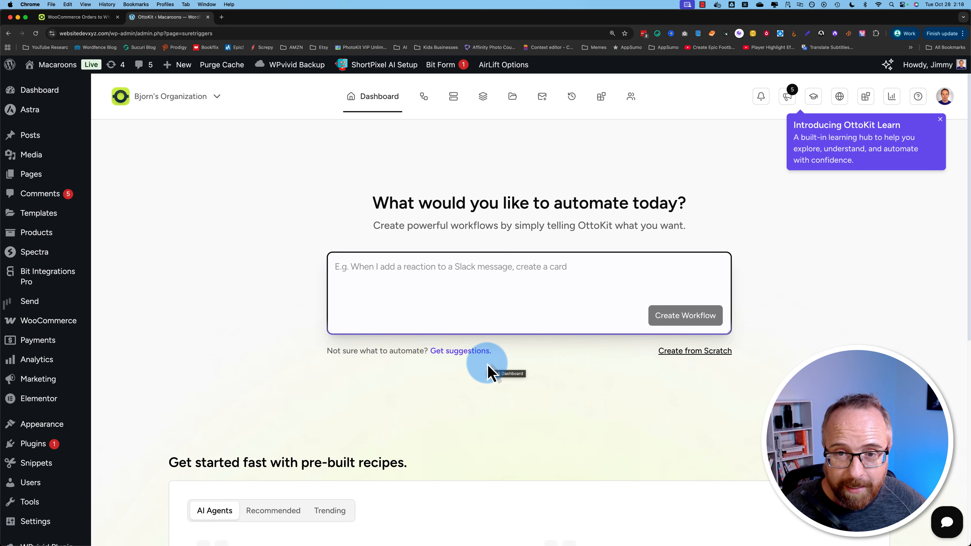
- Dismiss the OttoKit Learn notice in WordPress and return to the OttoKit workflow's WooCommerce connection dialog
scroll(193, 369, down, 5)
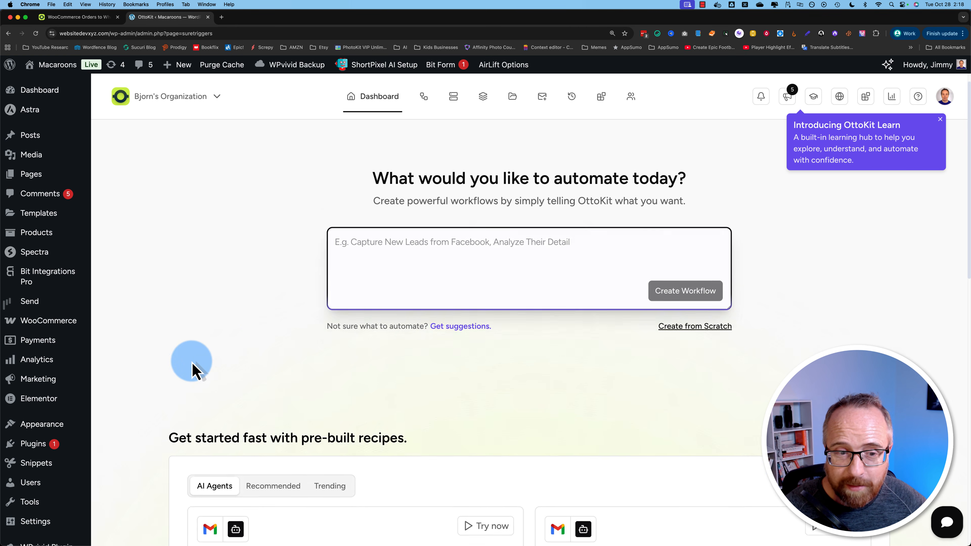
scroll(178, 373, up, 5)
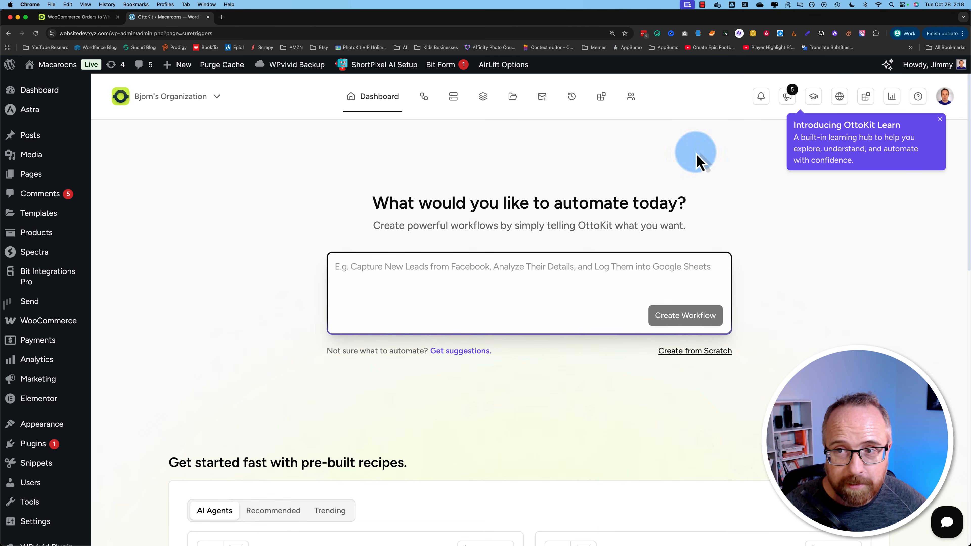
click(940, 119)
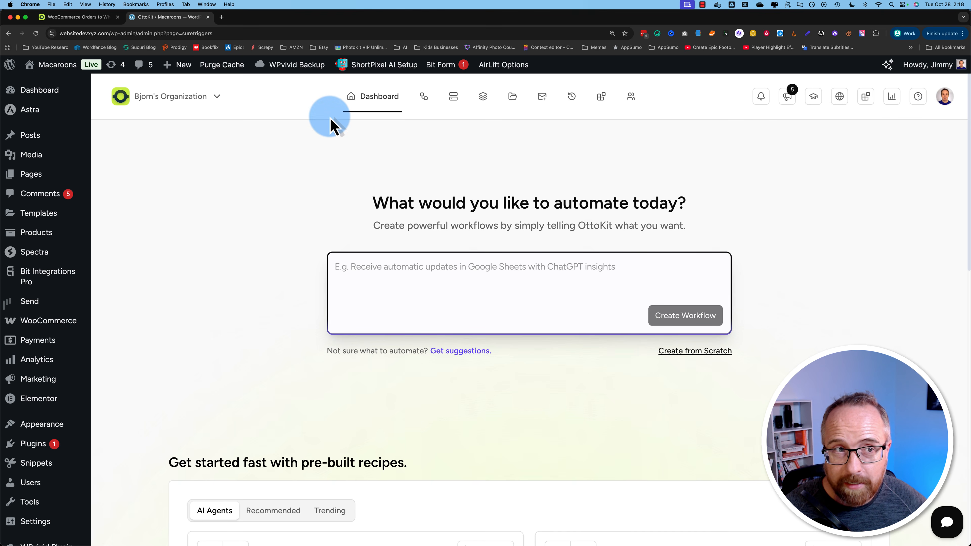
click(73, 18)
click(168, 18)
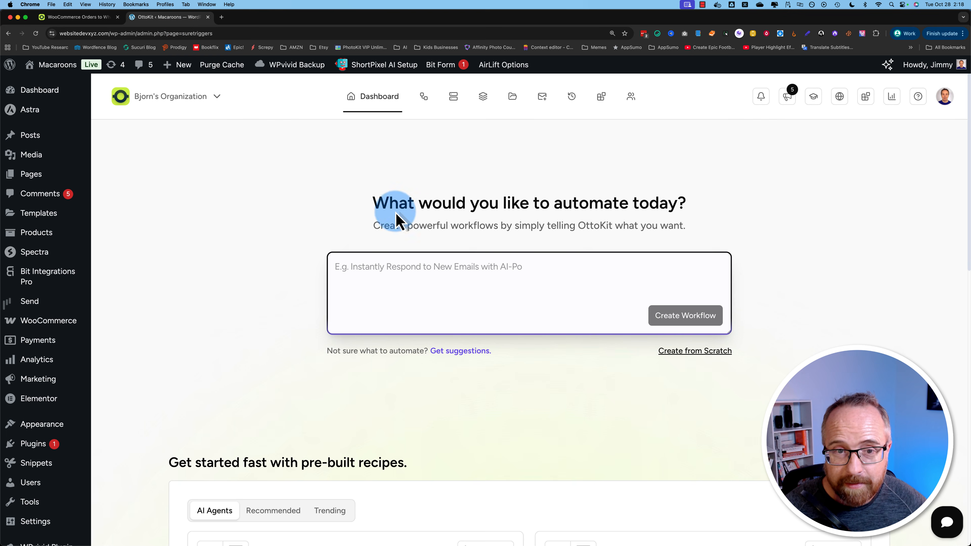
click(104, 17)
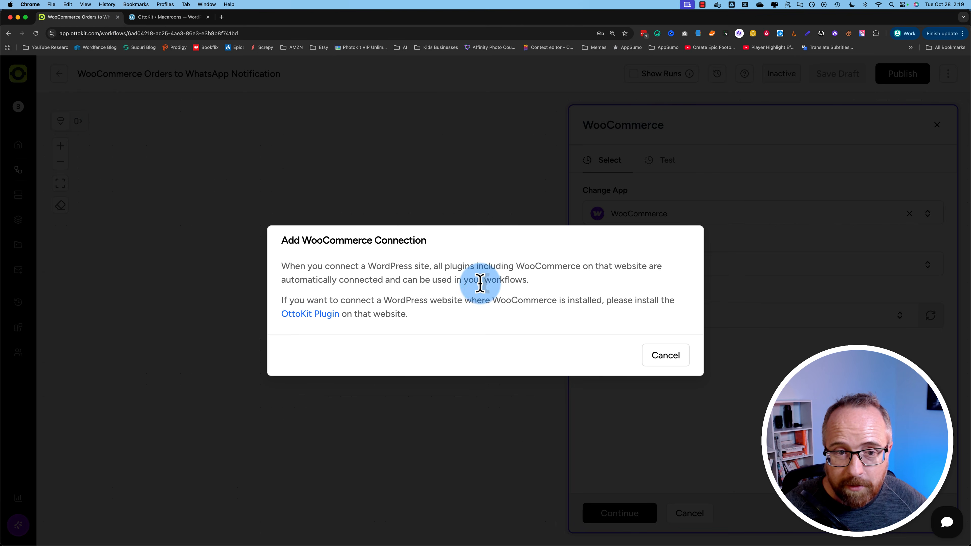
- Close the connection dialog, refresh the connections, and continue with WordPress - websitedevxyz.com as the WooCommerce trigger's connection
click(664, 356)
click(652, 323)
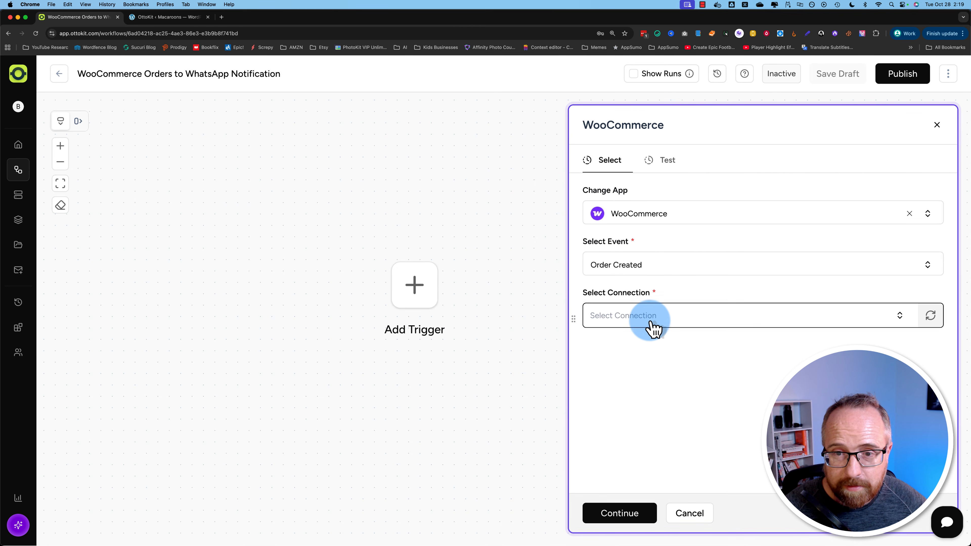
click(623, 294)
click(928, 315)
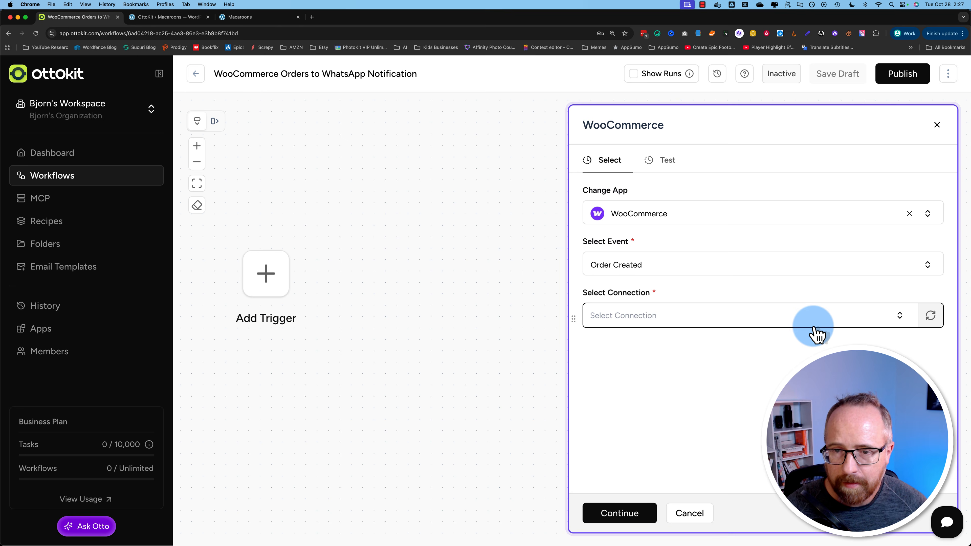
click(648, 318)
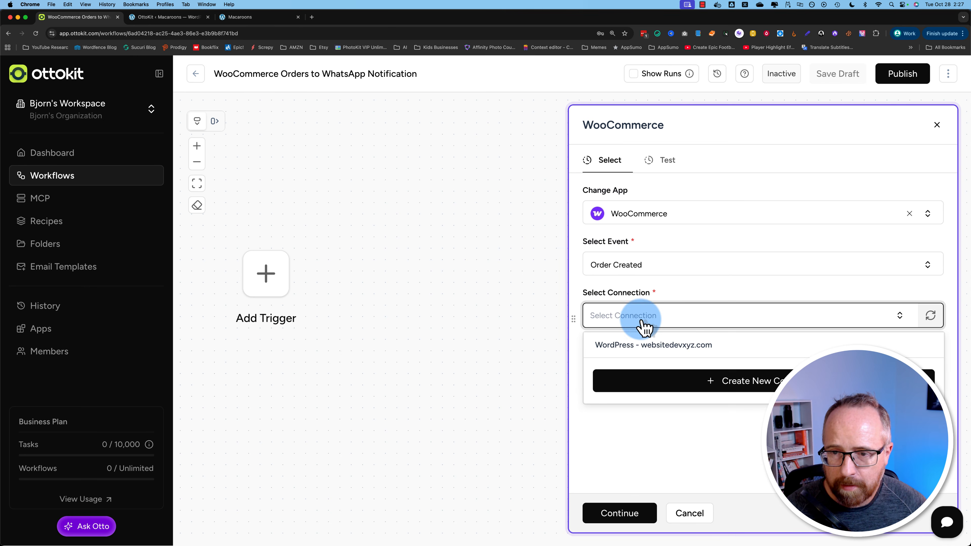
click(667, 347)
click(627, 514)
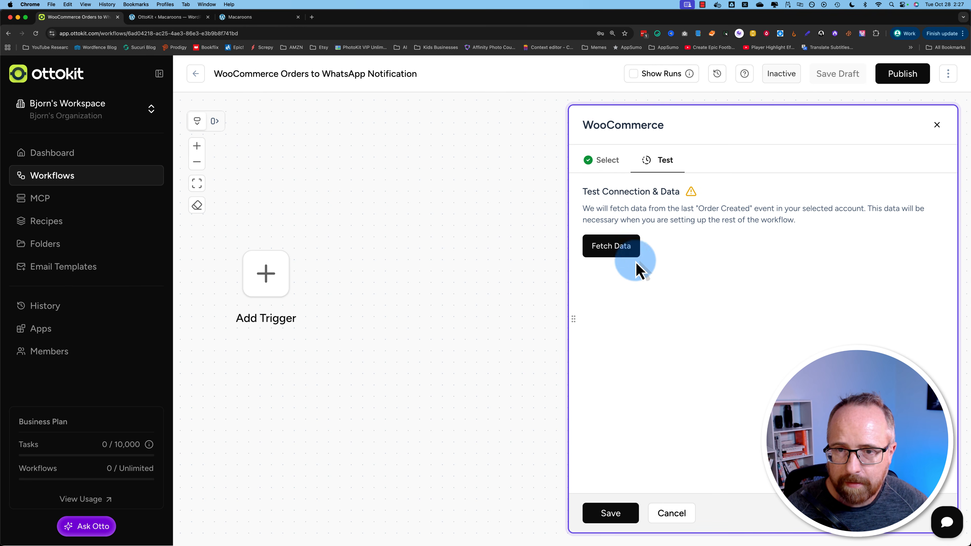
- Fetch test data from the store's last Order Created event and review the returned order fields
click(614, 248)
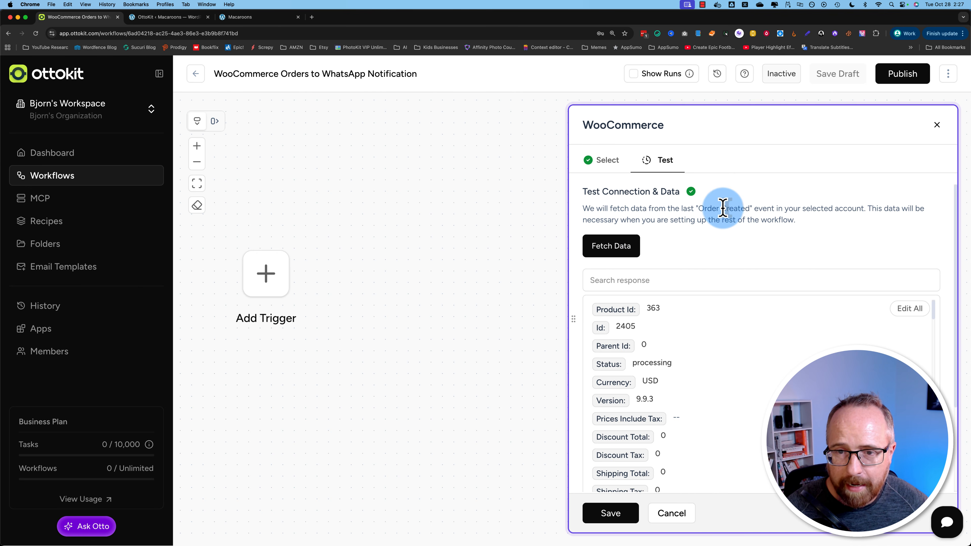
click(611, 281)
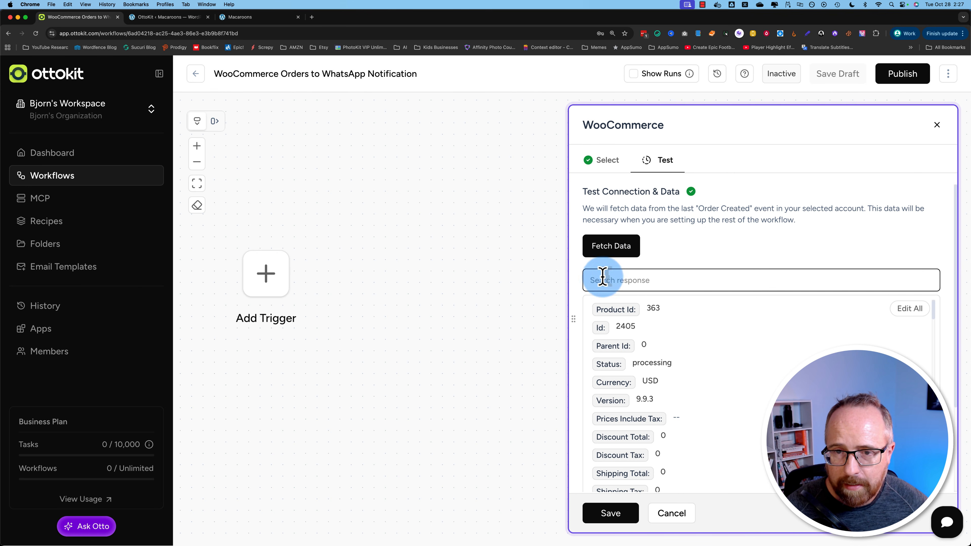
scroll(600, 364, down, 3)
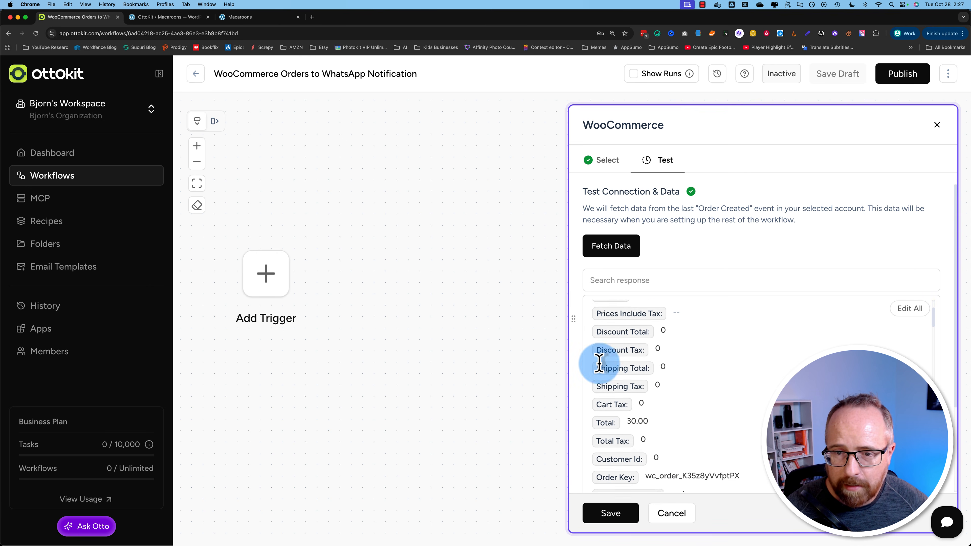
scroll(599, 362, down, 1)
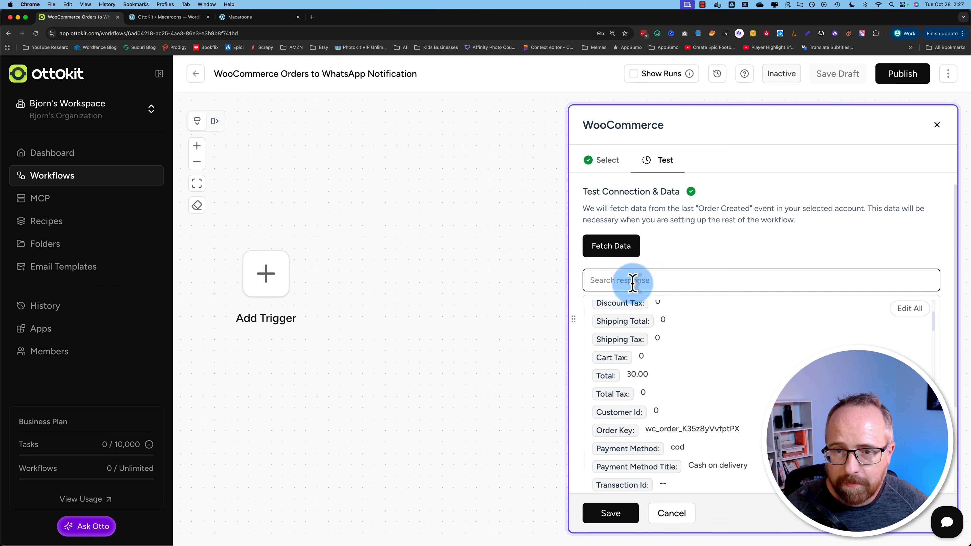
- Check the WooCommerce orders list in the WordPress admin, and save the Order Created trigger in the OttoKit workflow
click(187, 19)
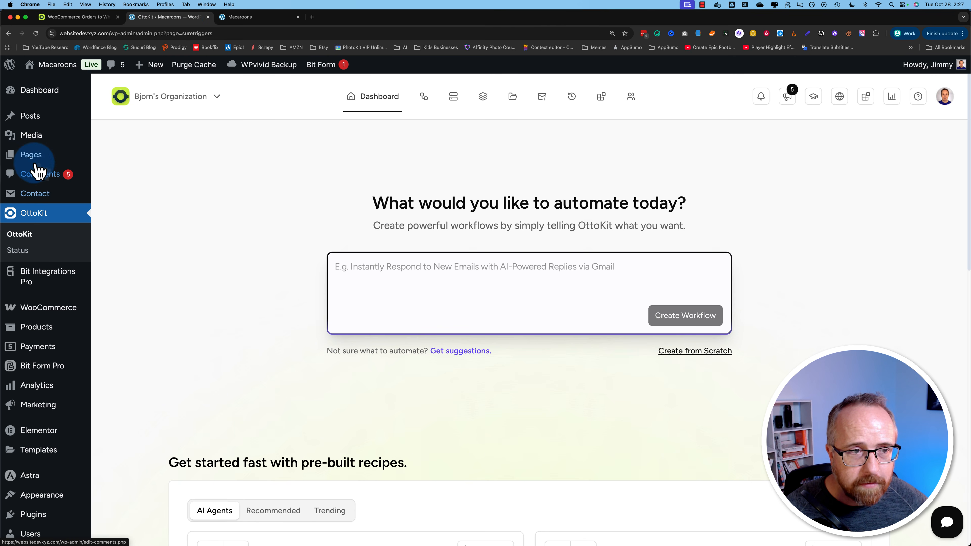
mouse_move(63, 312)
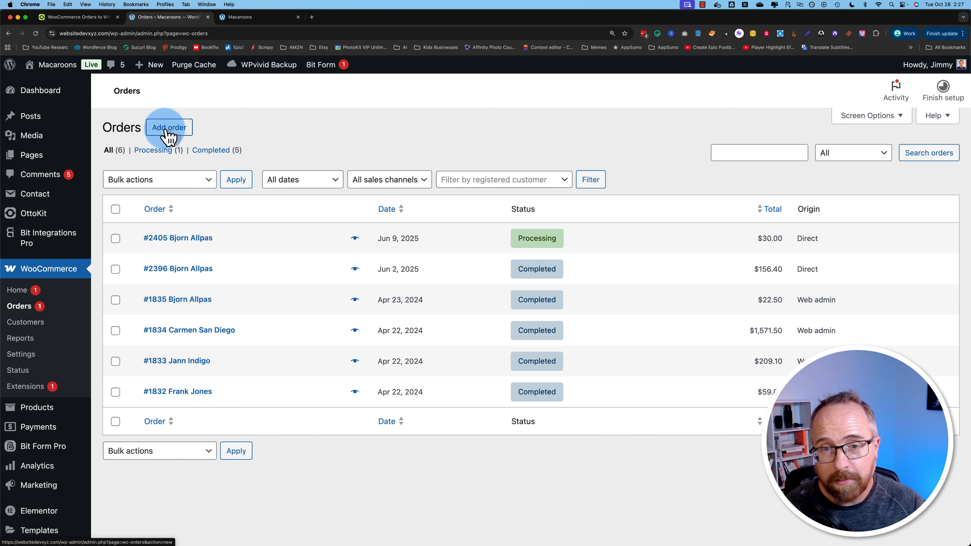
click(68, 20)
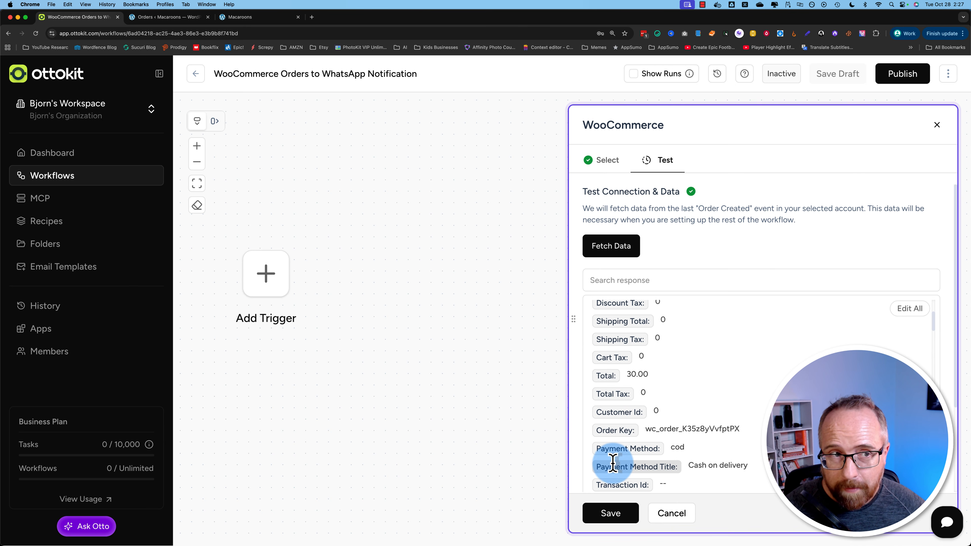
click(612, 518)
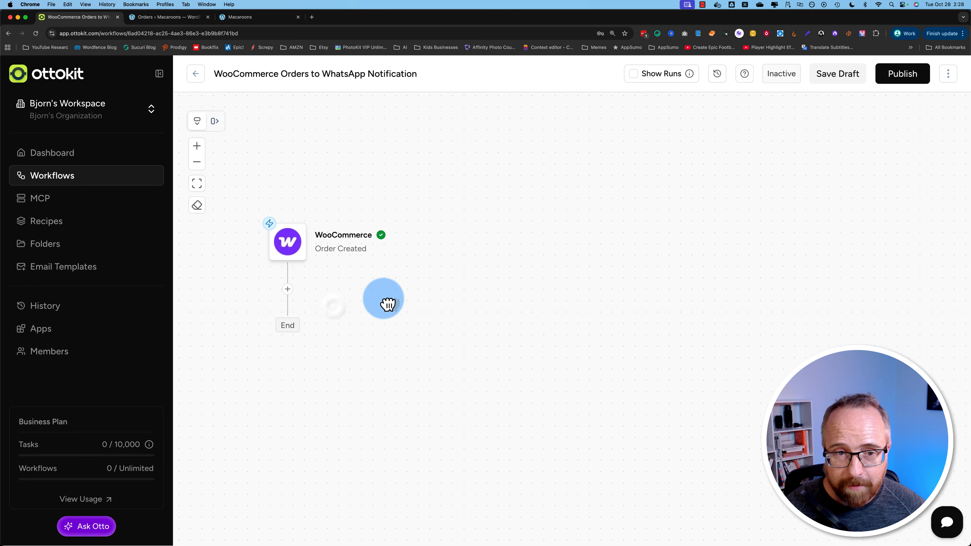
- Add a WhatsApp Cloud API action after the WooCommerce trigger with the Send Text Message event
mouse_move(455, 245)
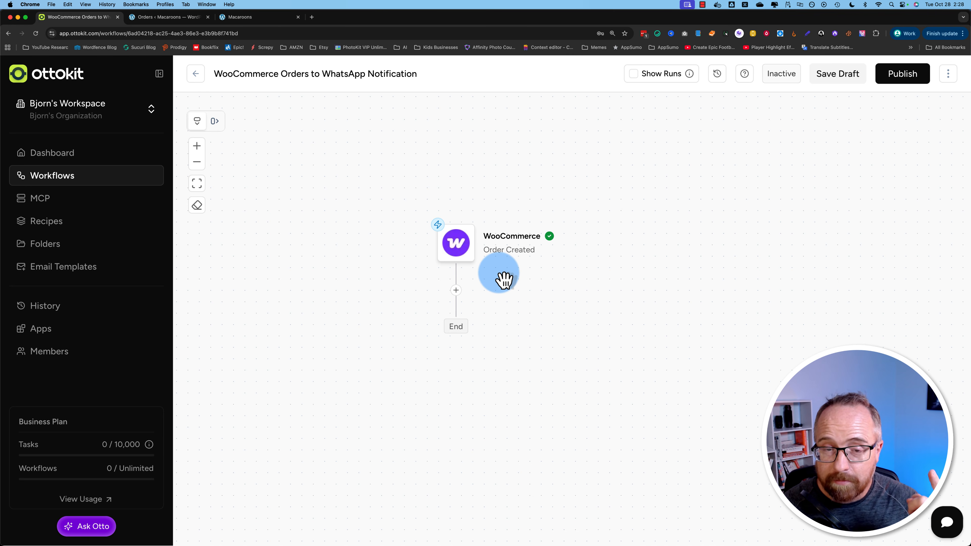
click(456, 290)
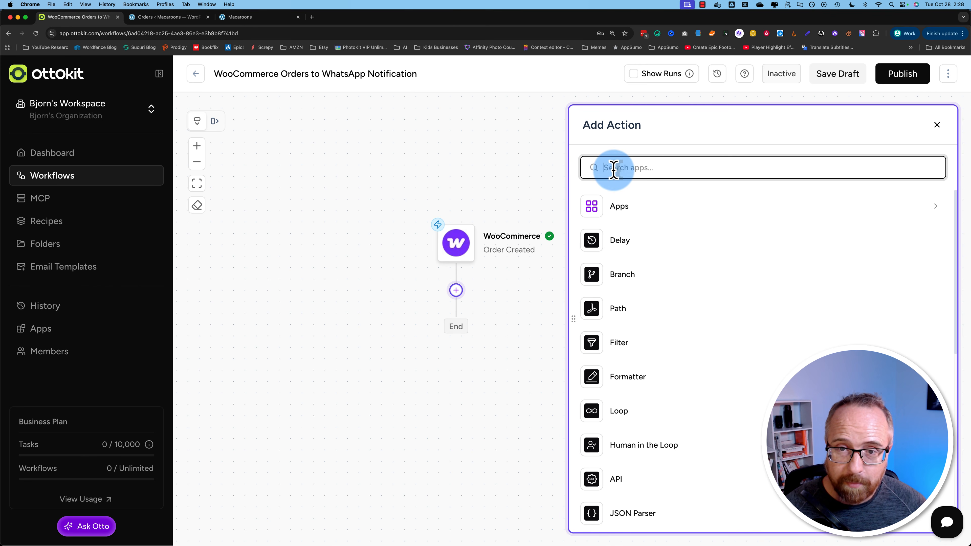
text(what)
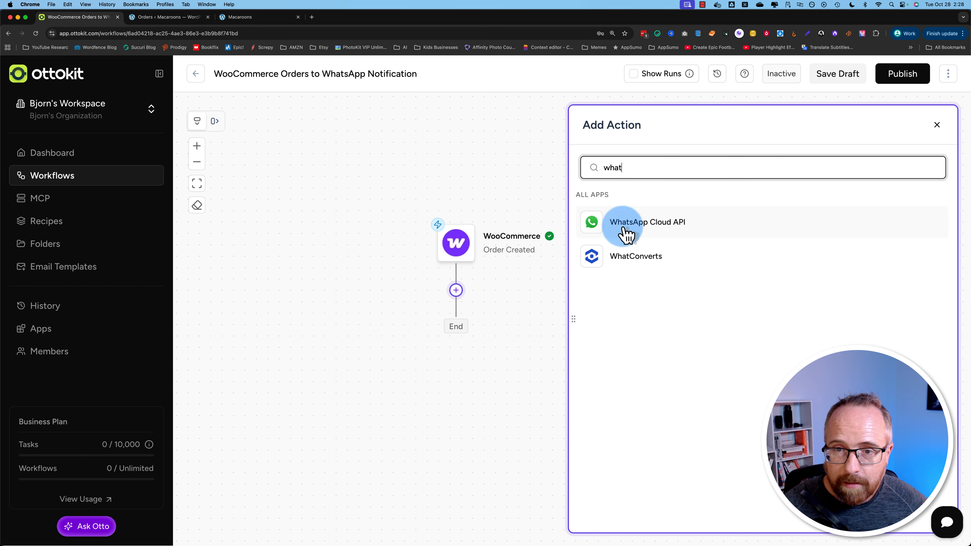
click(669, 228)
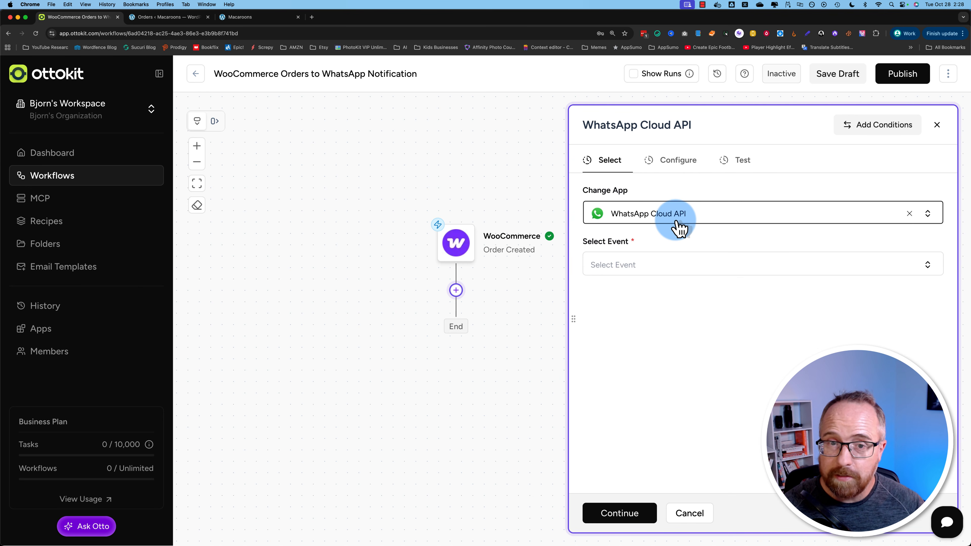
click(682, 266)
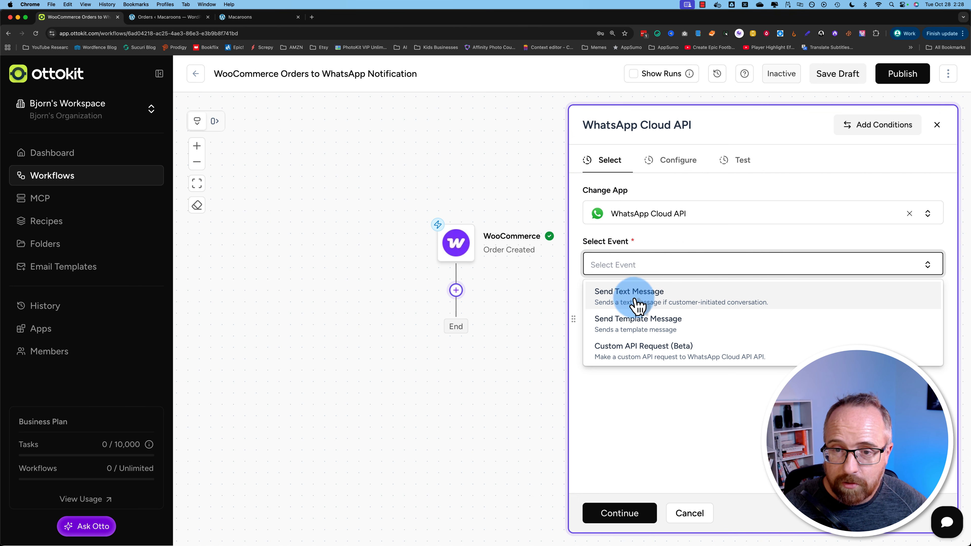
click(643, 304)
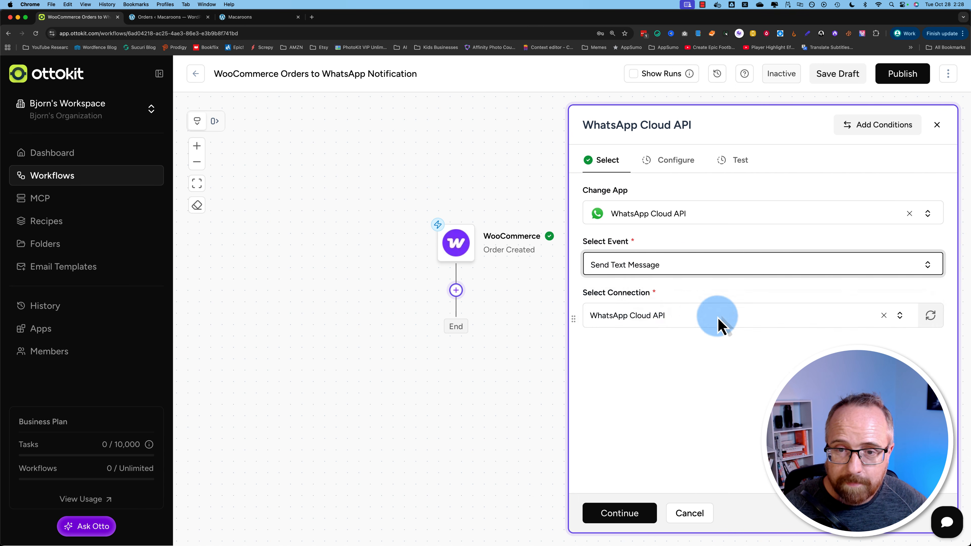
- Open the form for a new WhatsApp Cloud API connection and go to its WhatsApp Business Account ID field
click(717, 323)
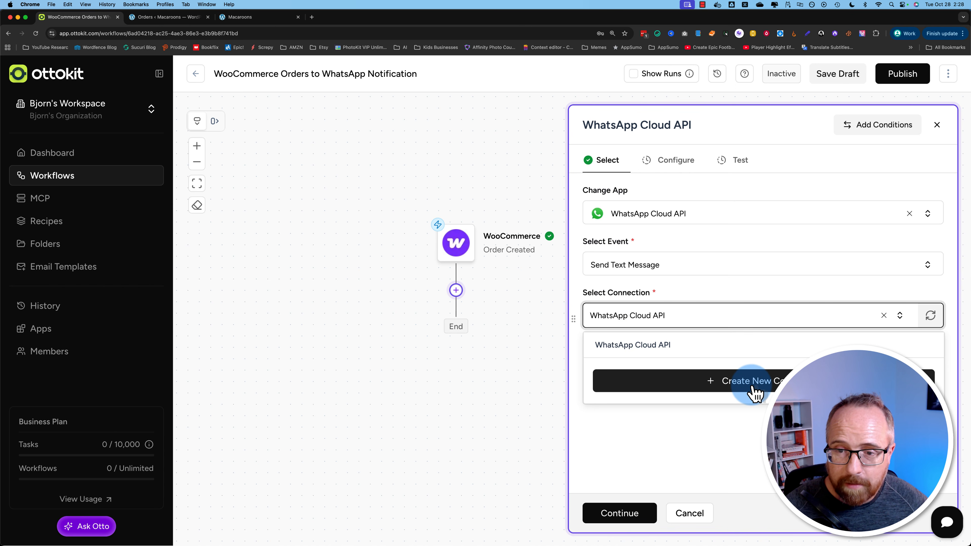
click(729, 391)
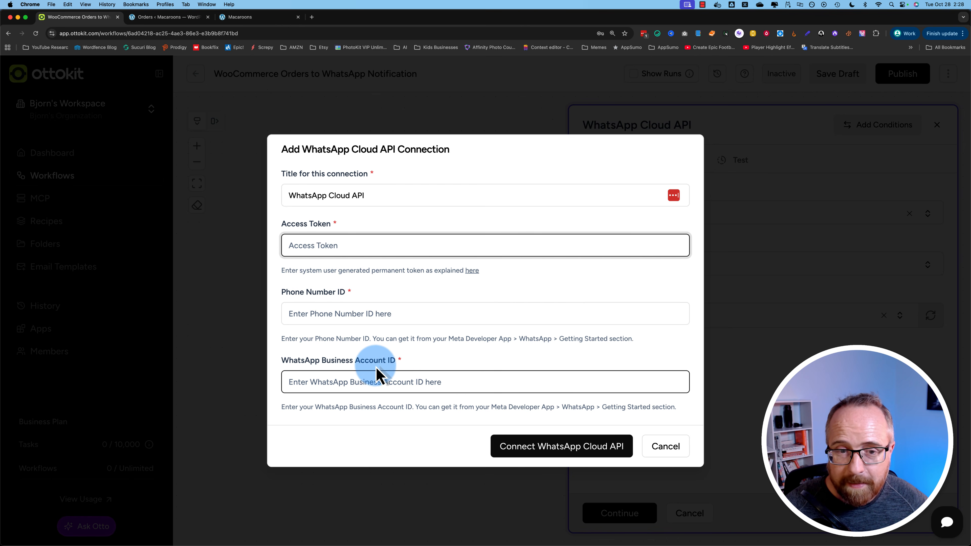
click(438, 381)
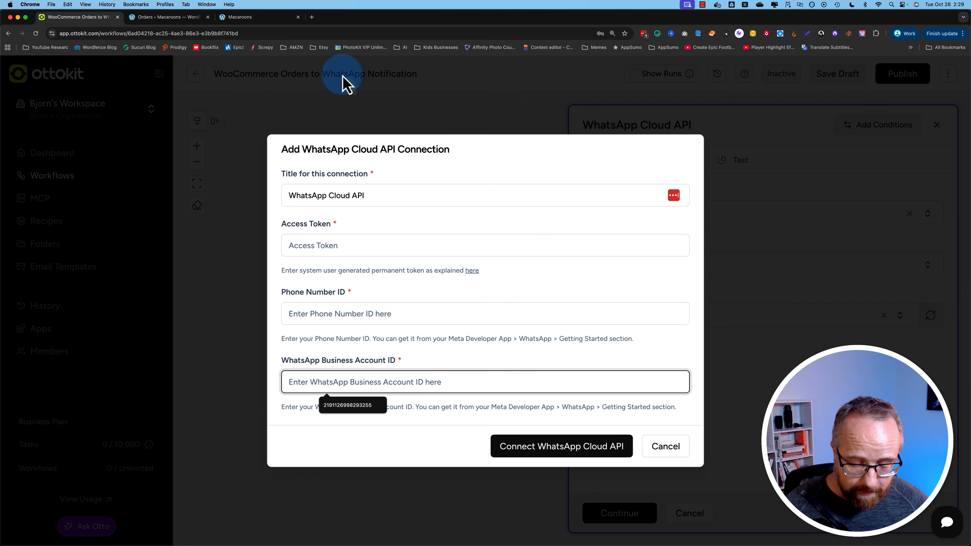
- Open Meta for Developers in a new browser tab and start creating an app named "WooCom to WA", keeping the prefilled contact email
key(super+t)
text(develop)
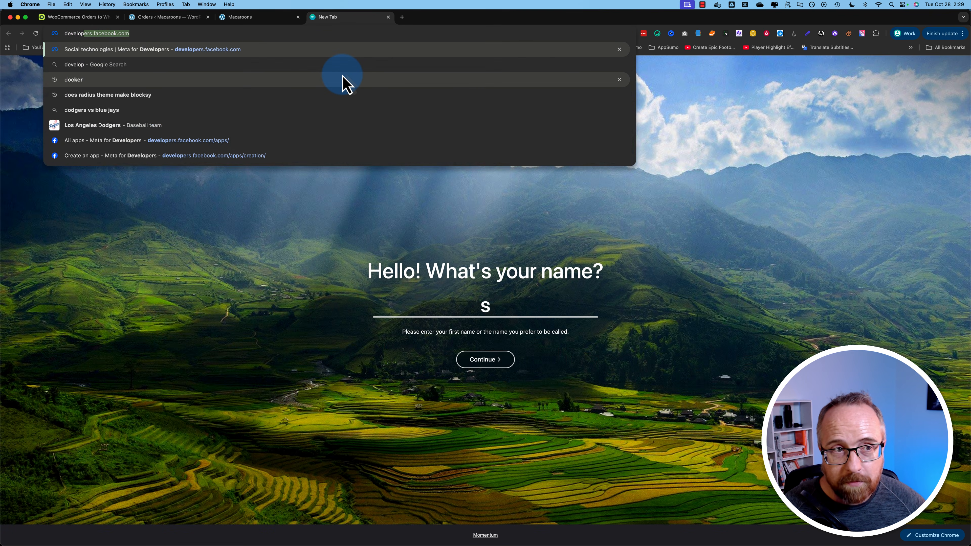
key(Return)
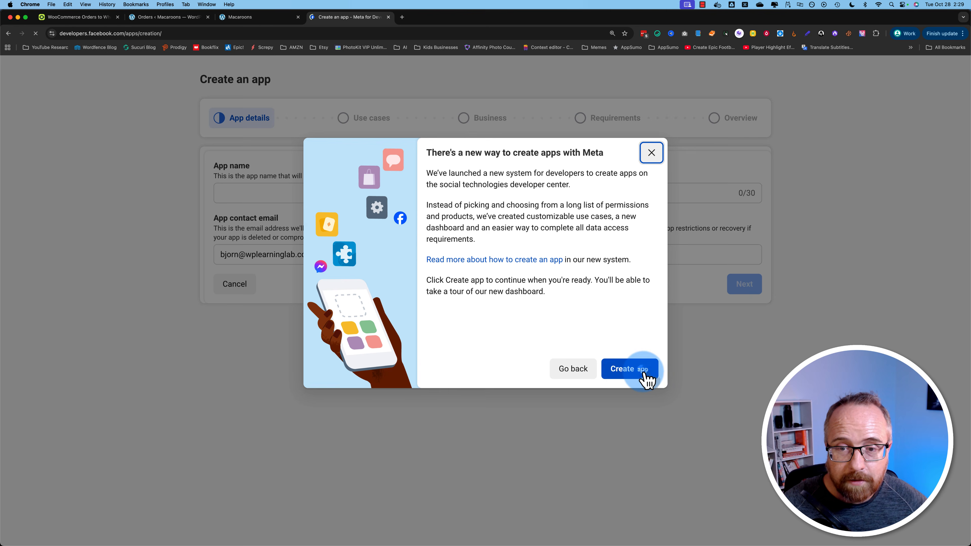
click(643, 373)
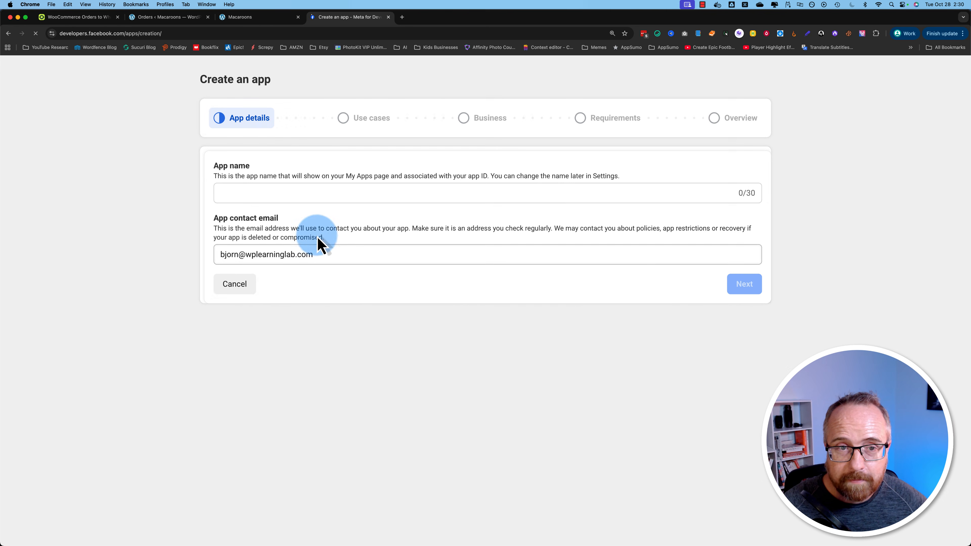
click(262, 191)
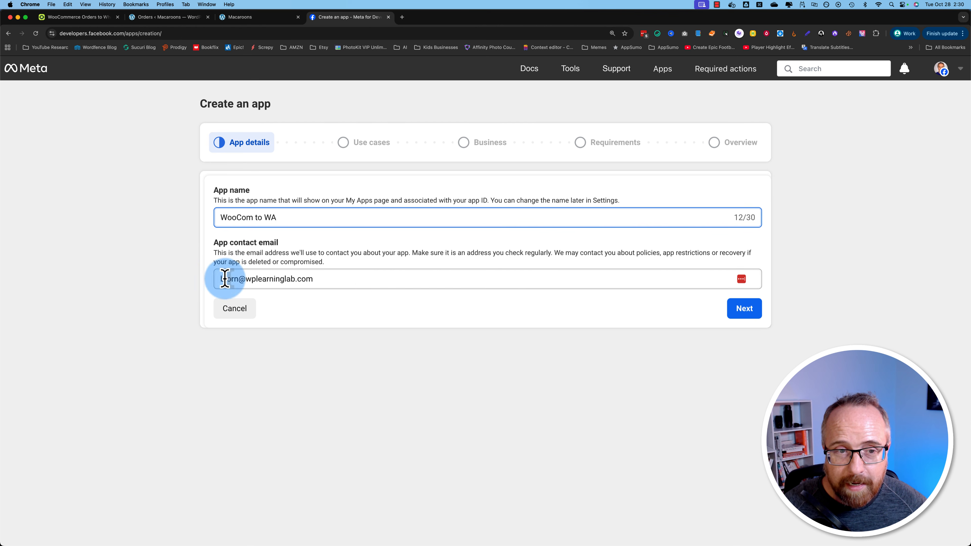
click(743, 314)
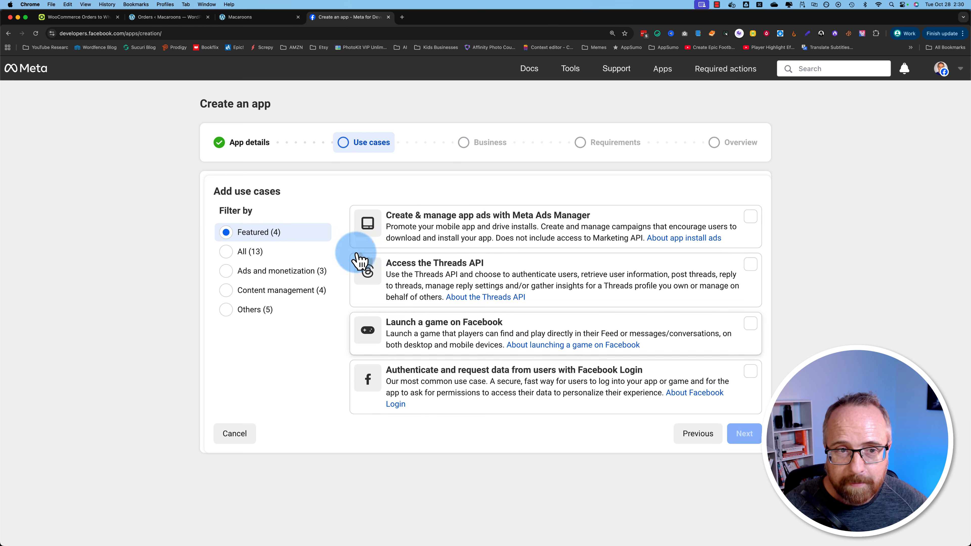
- Show all use cases, choose Other for the new app, and set its app type to Business
click(229, 252)
scroll(397, 459, down, 10)
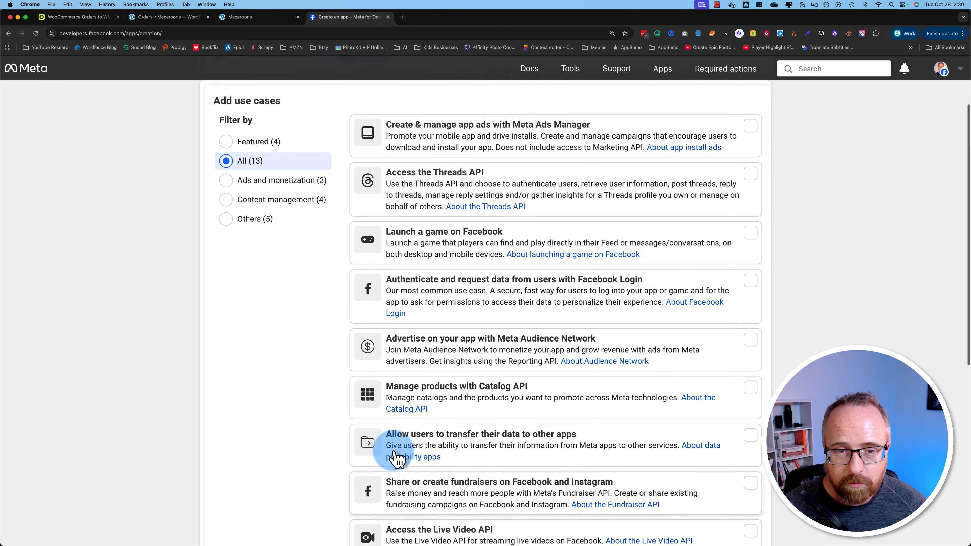
click(397, 459)
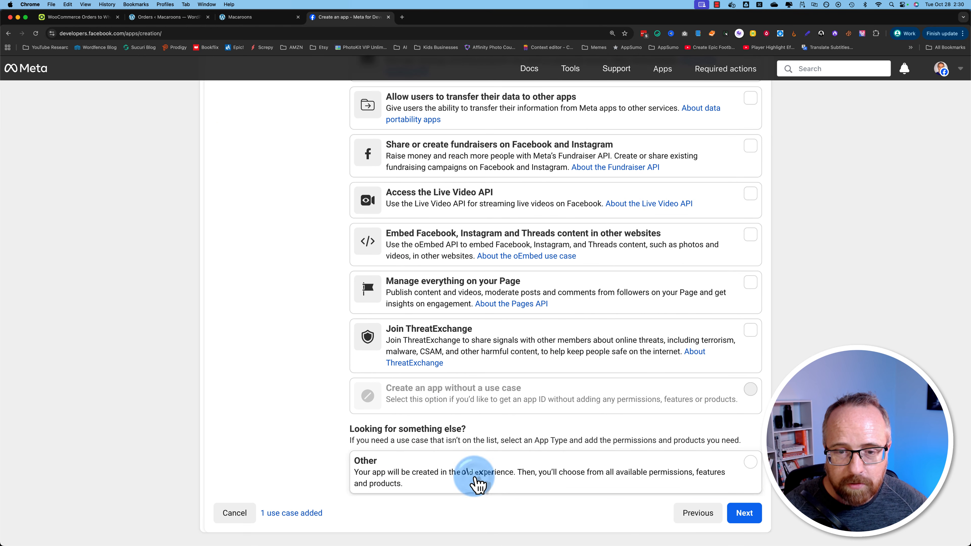
click(748, 513)
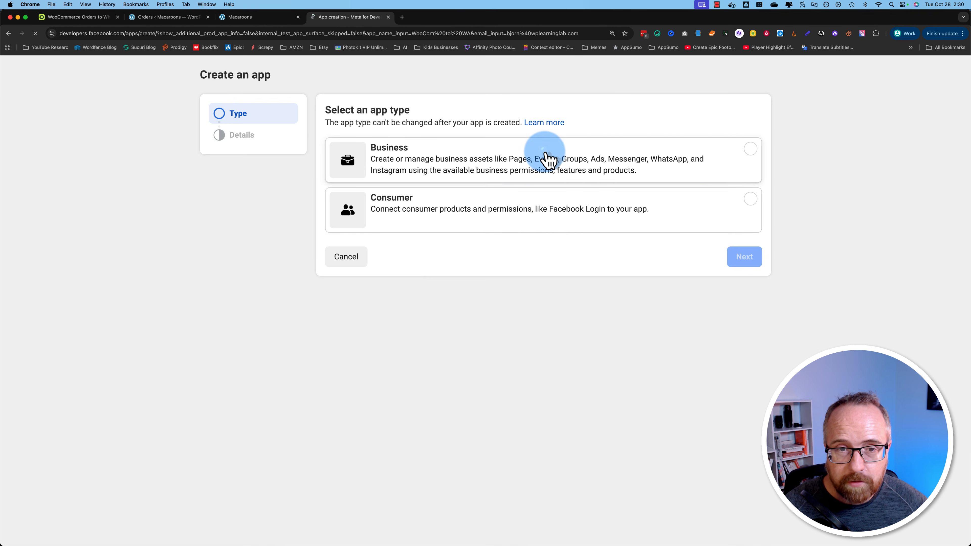
click(548, 157)
click(749, 260)
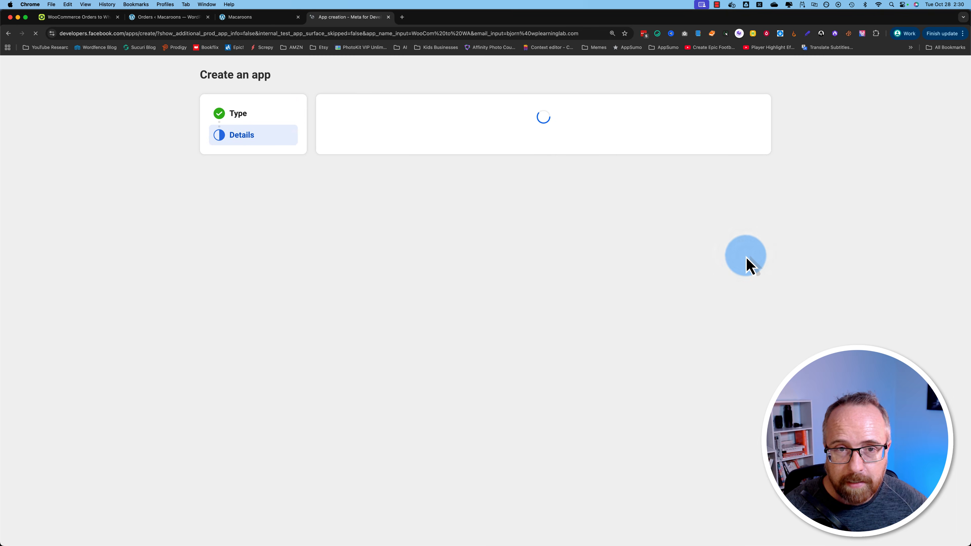
- Review the app name and contact email, and select WPLearningLab as the app's business portfolio
drag(325, 163, 436, 162)
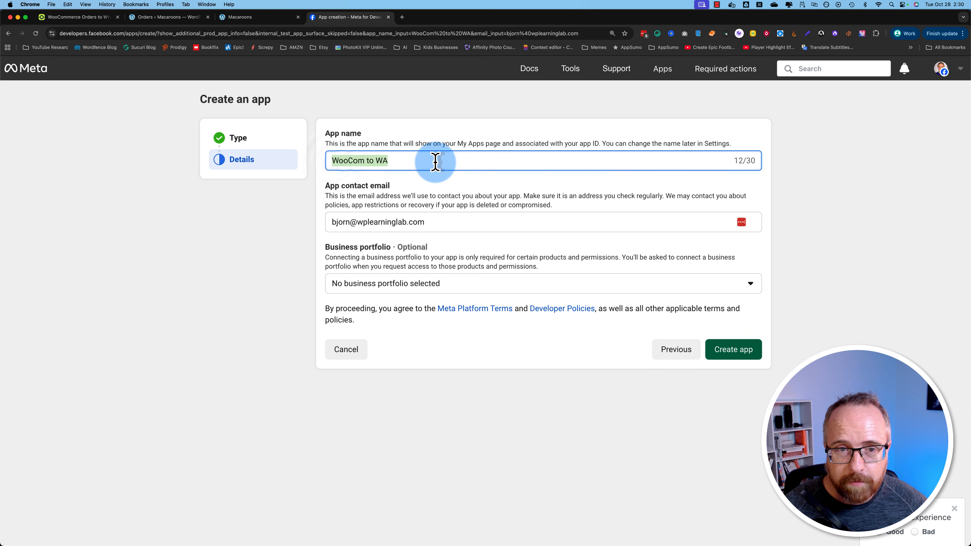
click(430, 225)
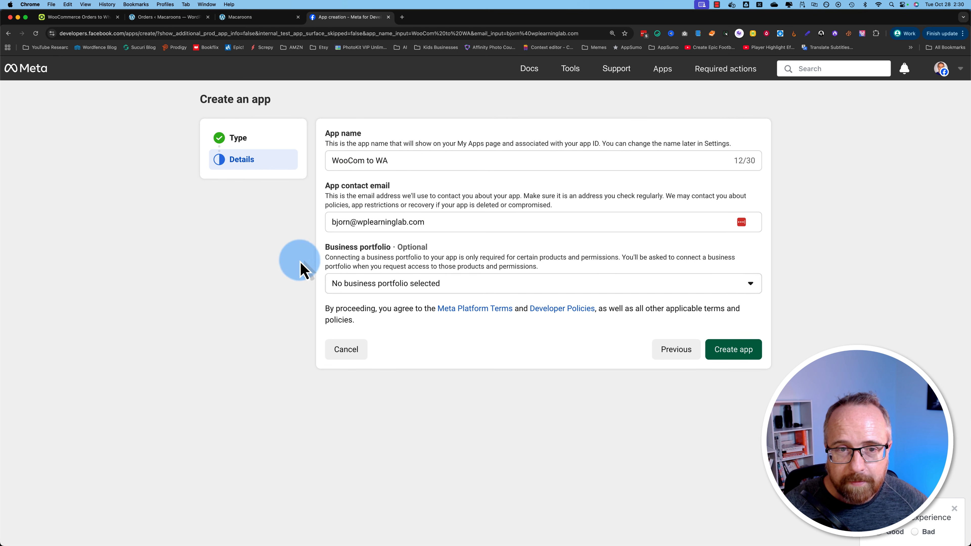
click(470, 285)
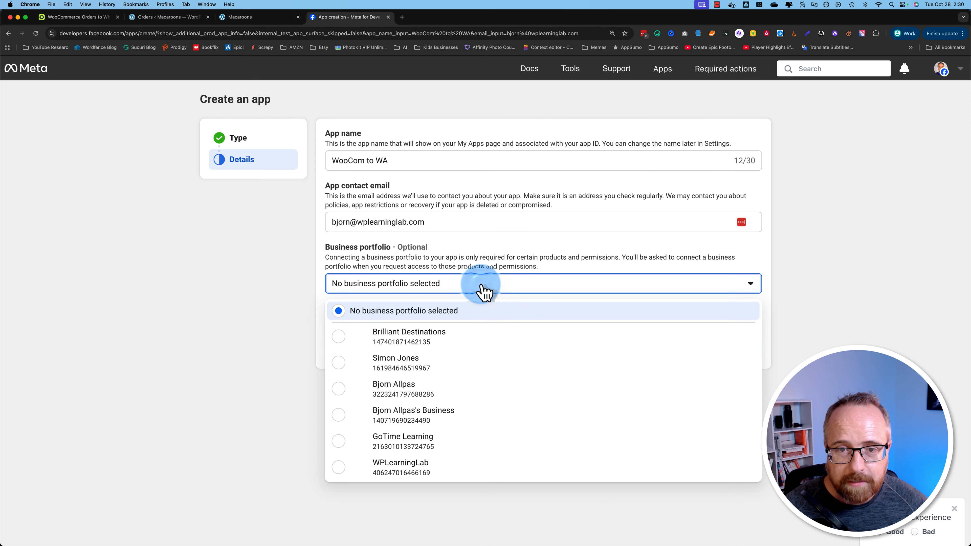
scroll(428, 430, down, 1)
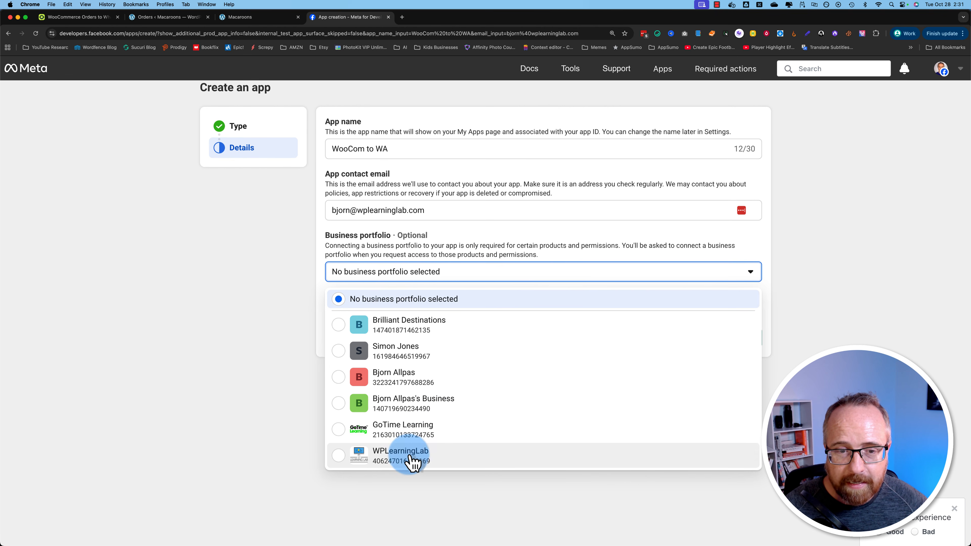
click(423, 461)
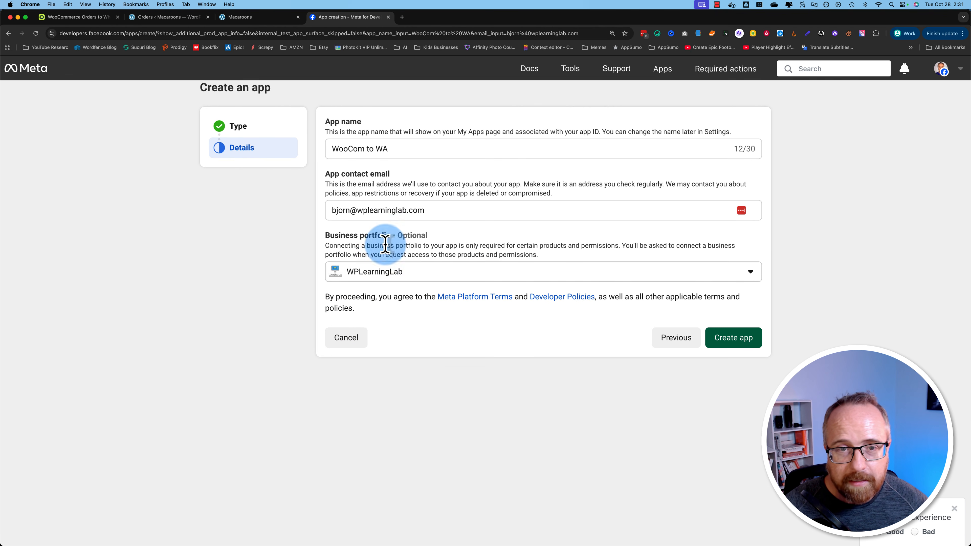
- Create the app, re-enter the account password to authorize it, and dismiss the browser's offer to save the password
click(723, 339)
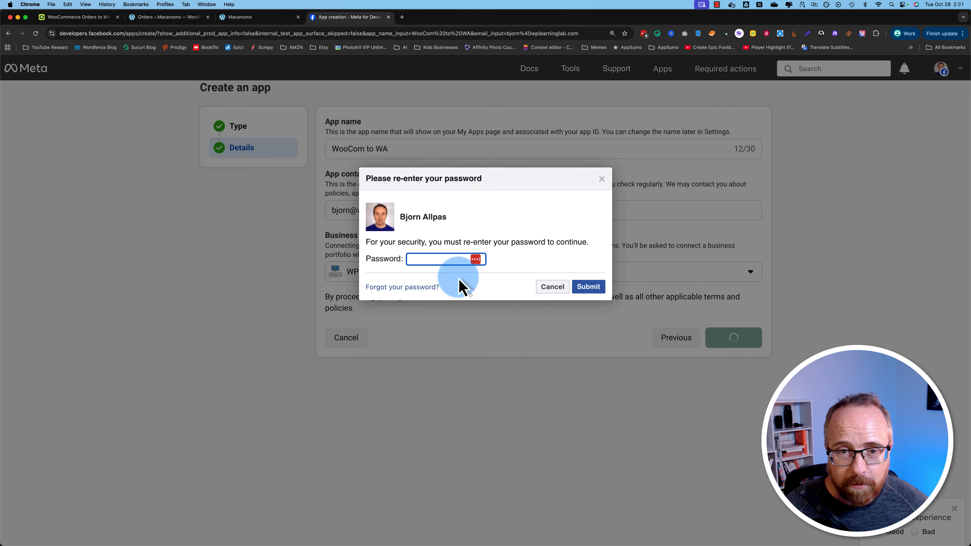
click(584, 287)
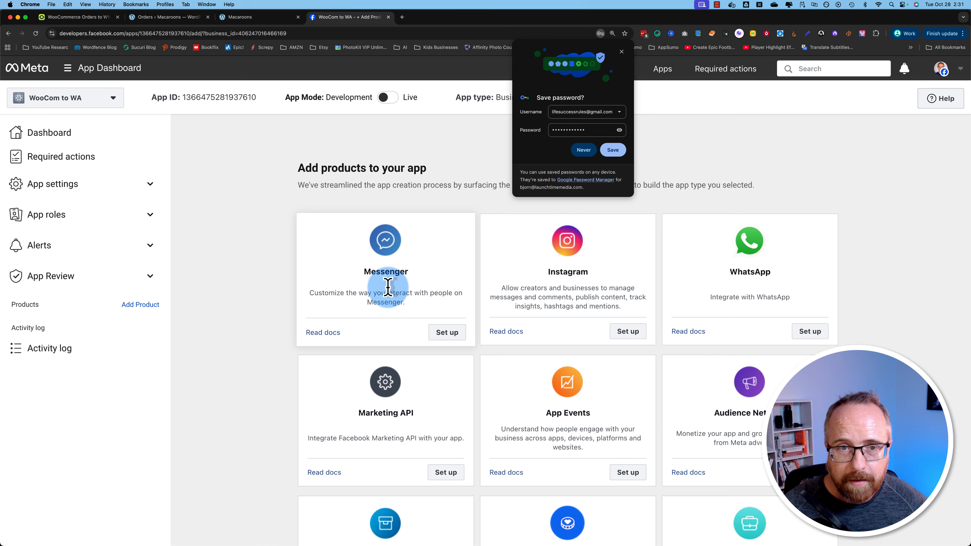
click(622, 67)
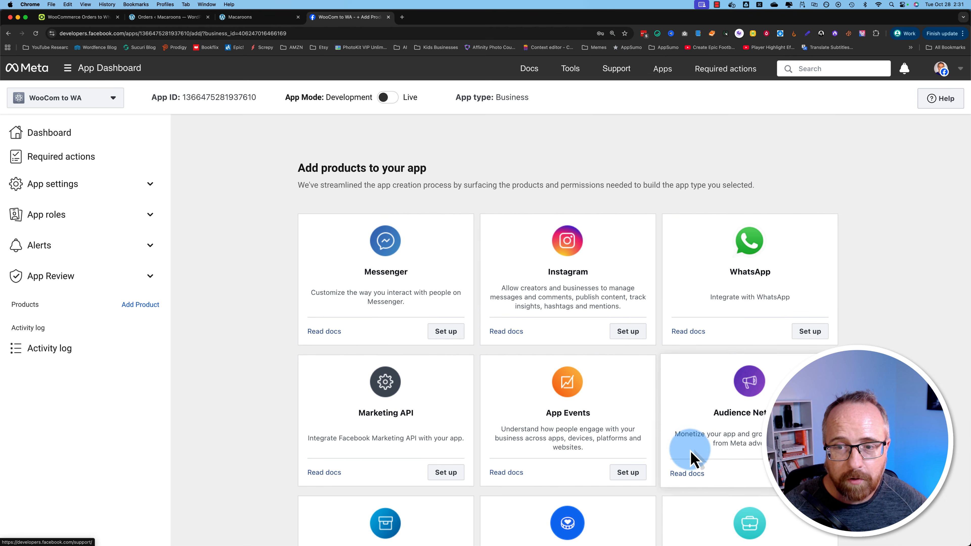
- Add the WhatsApp product to the WooCom to WA app and start using its API to reach API Setup
scroll(693, 458, down, 3)
scroll(657, 407, up, 5)
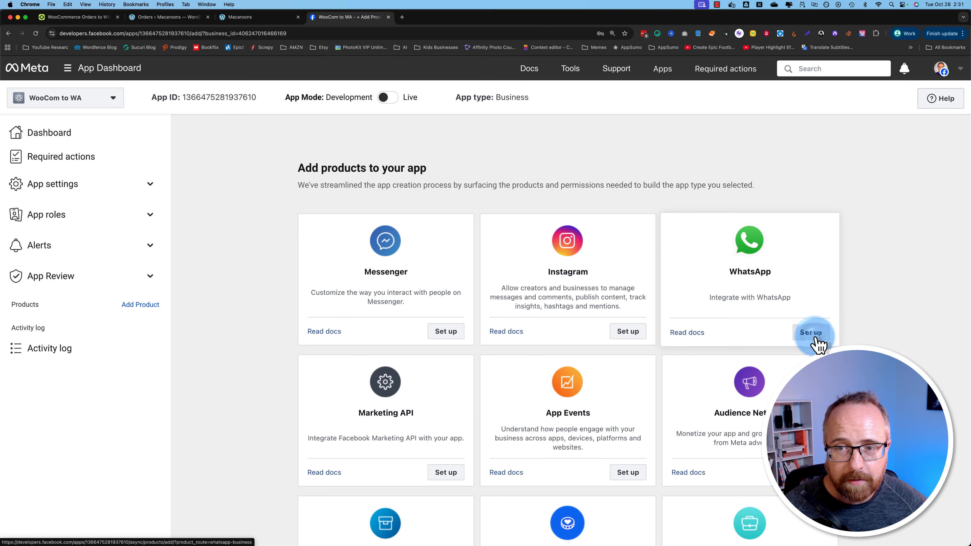
click(815, 335)
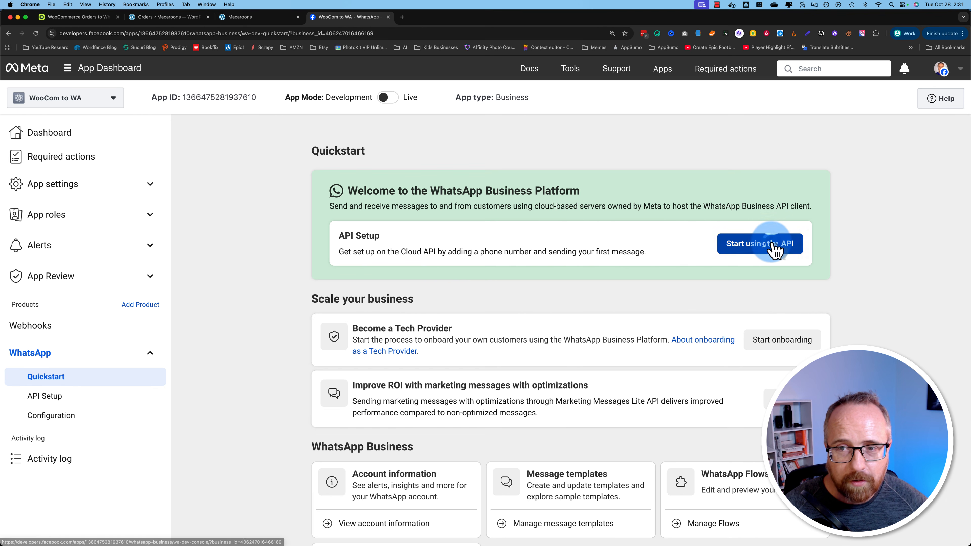
click(774, 247)
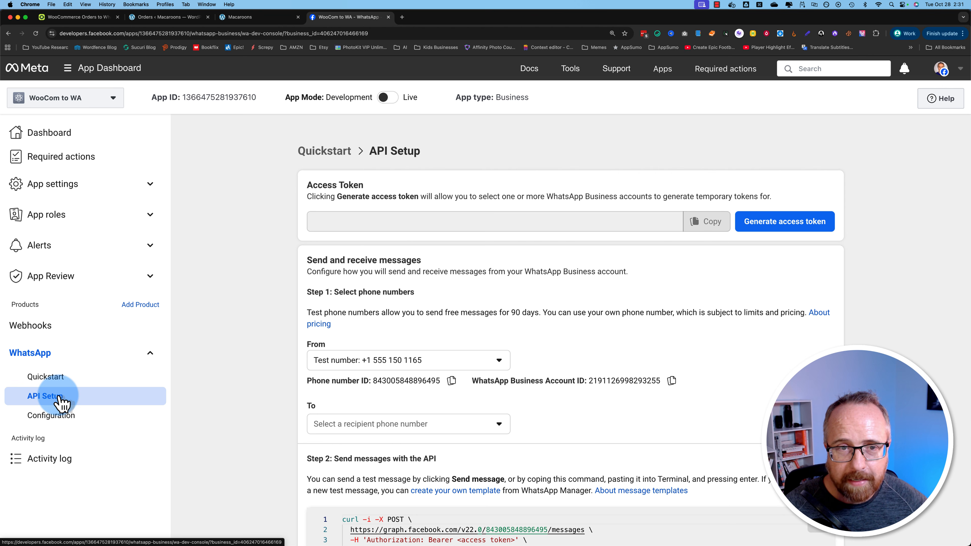
- Generate a temporary access token, granting the app access to all current WhatsApp accounts only, including Test WhatsApp Business Account
click(767, 226)
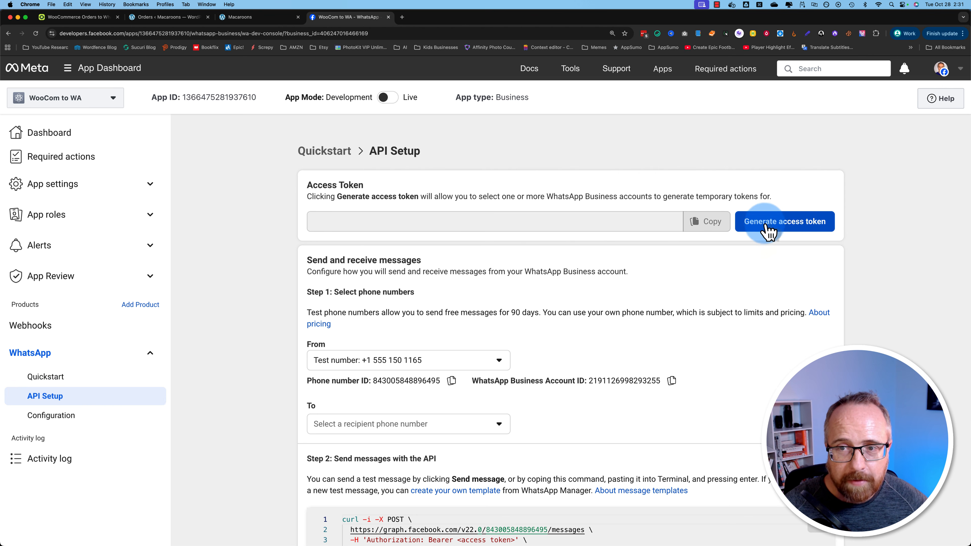
click(542, 383)
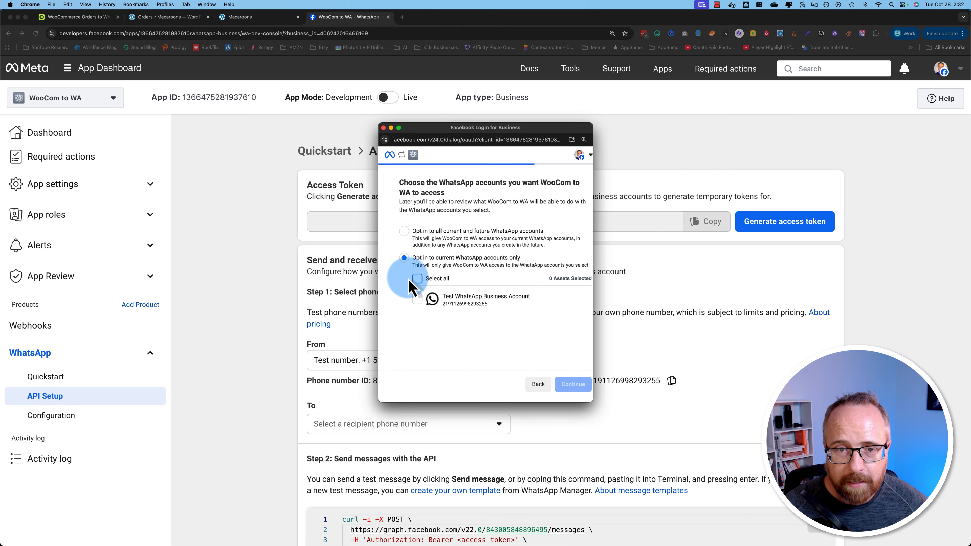
click(410, 282)
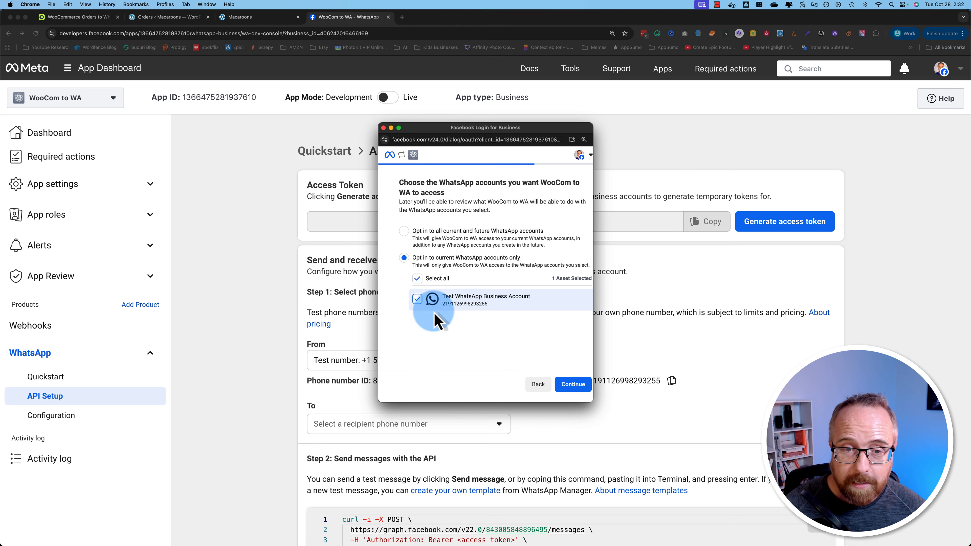
click(573, 384)
click(577, 385)
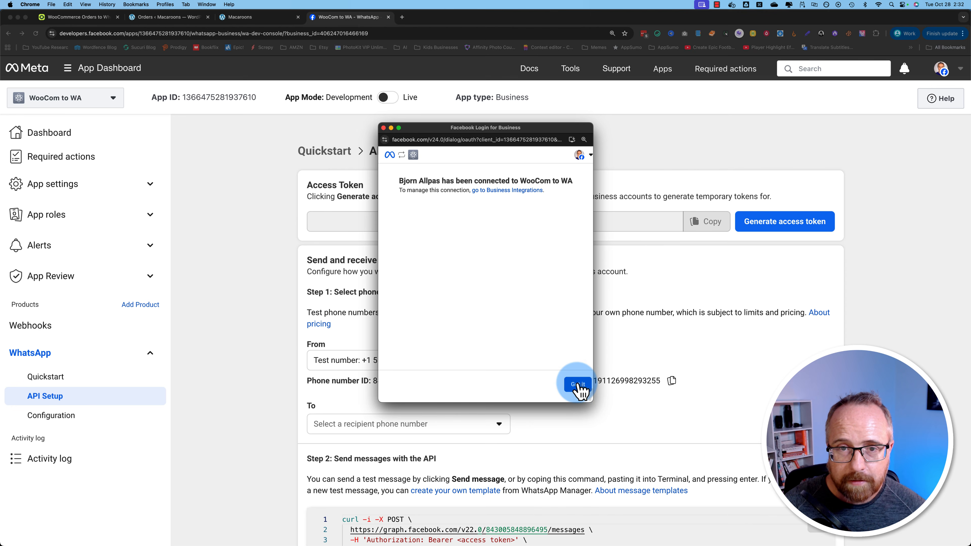
click(577, 384)
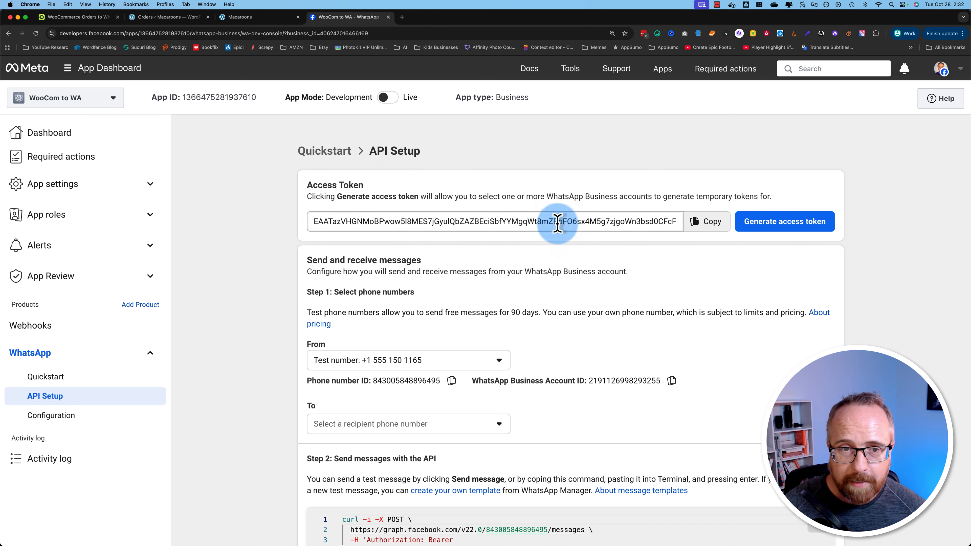
- Copy the generated access token and paste it into the Access Token field of the OttoKit WhatsApp Cloud API connection
click(704, 221)
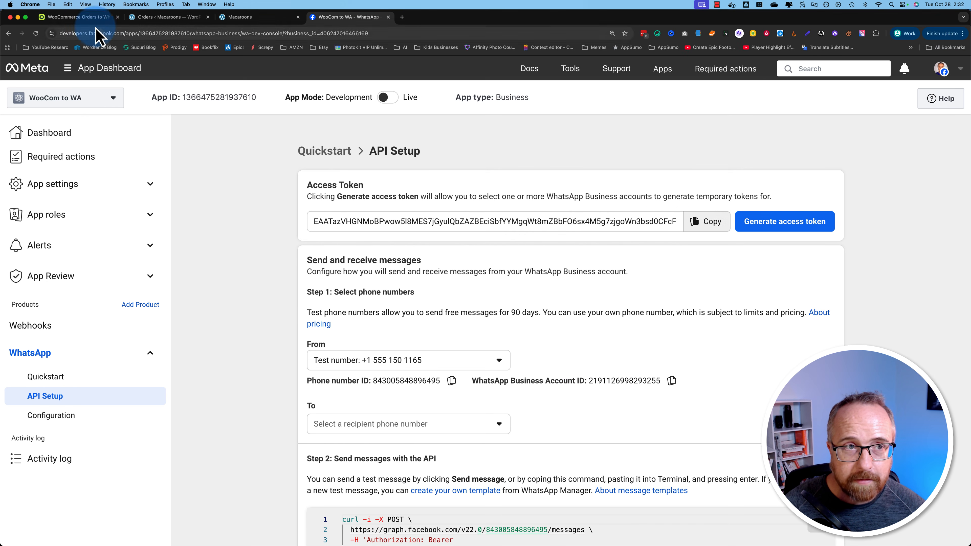
click(76, 17)
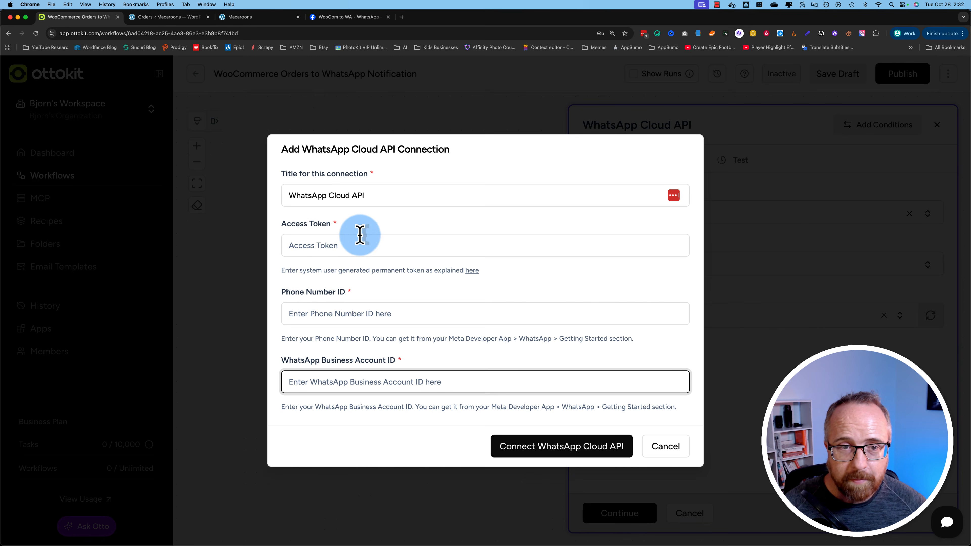
right_click(317, 244)
click(322, 253)
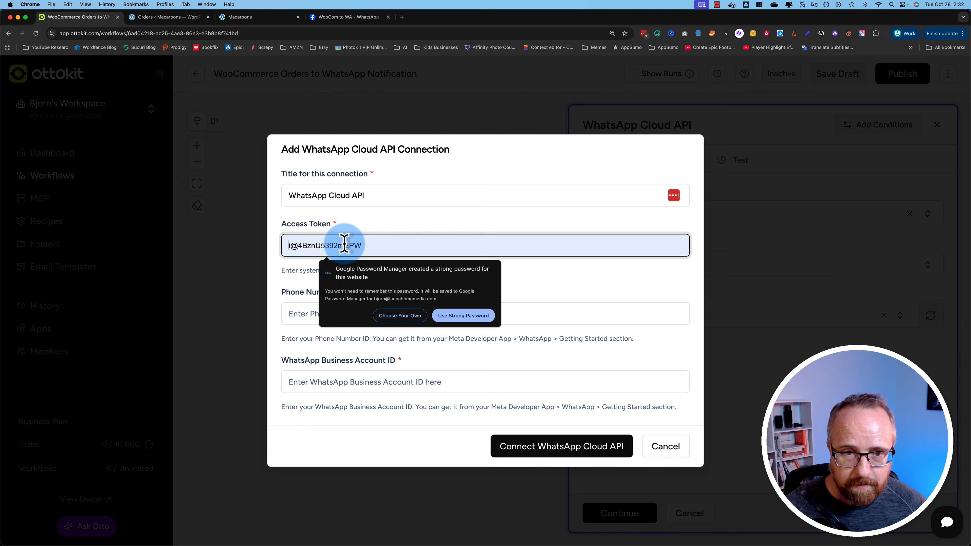
key(super+v)
click(347, 266)
double_click(340, 249)
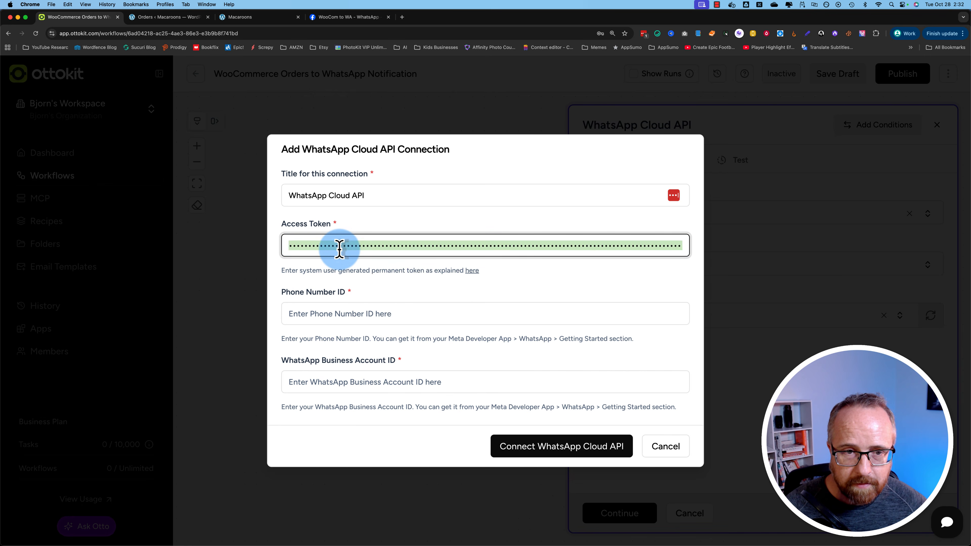
- Return to Meta's API Setup and choose the saved recipient phone number for the test messages
click(328, 20)
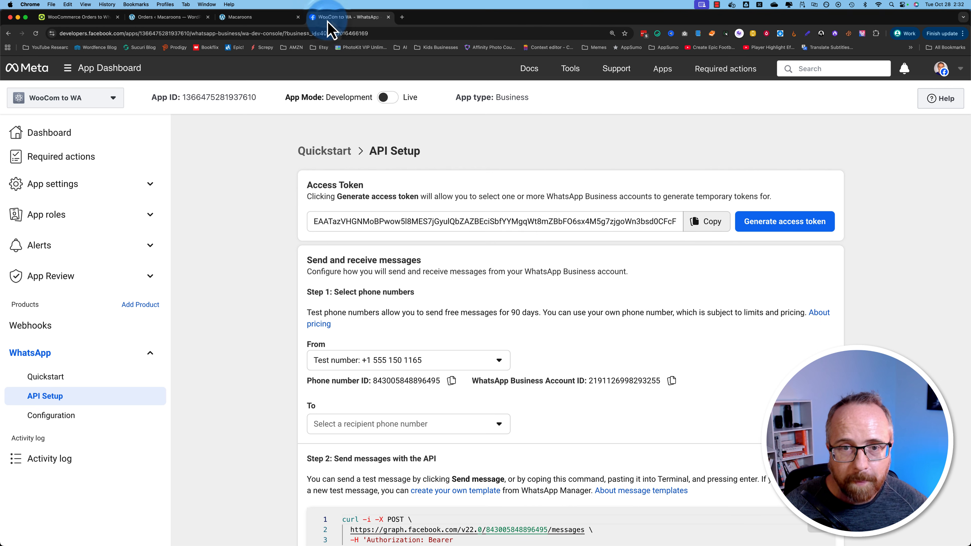
scroll(539, 310, down, 1)
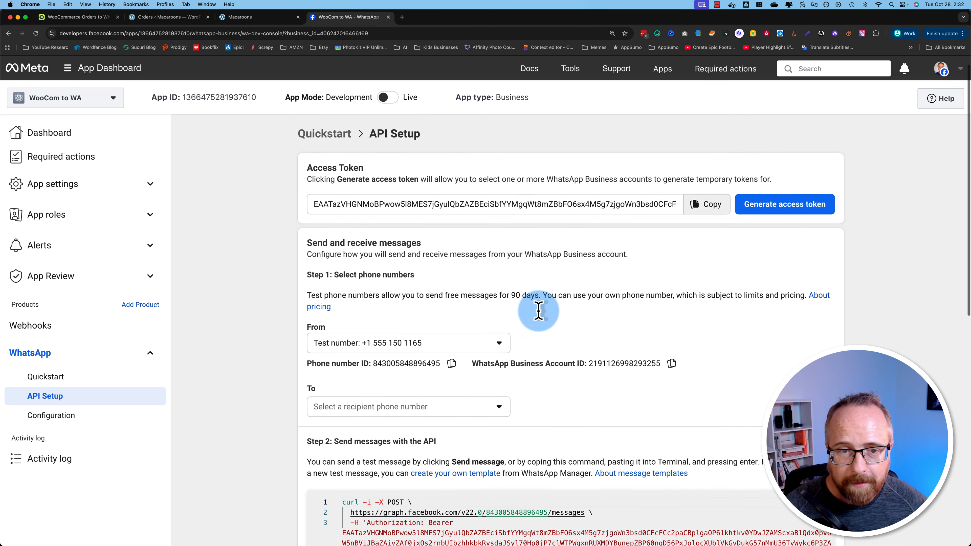
scroll(536, 312, down, 4)
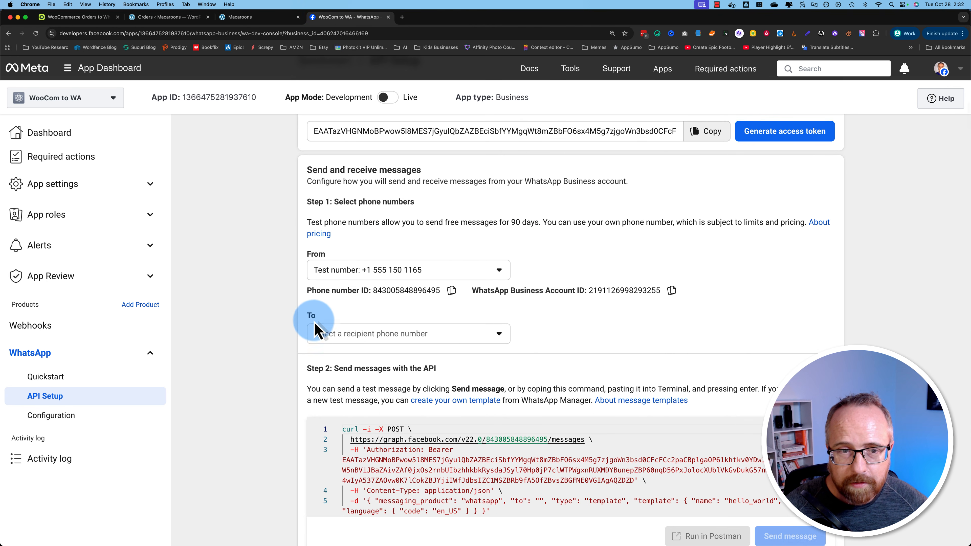
click(408, 341)
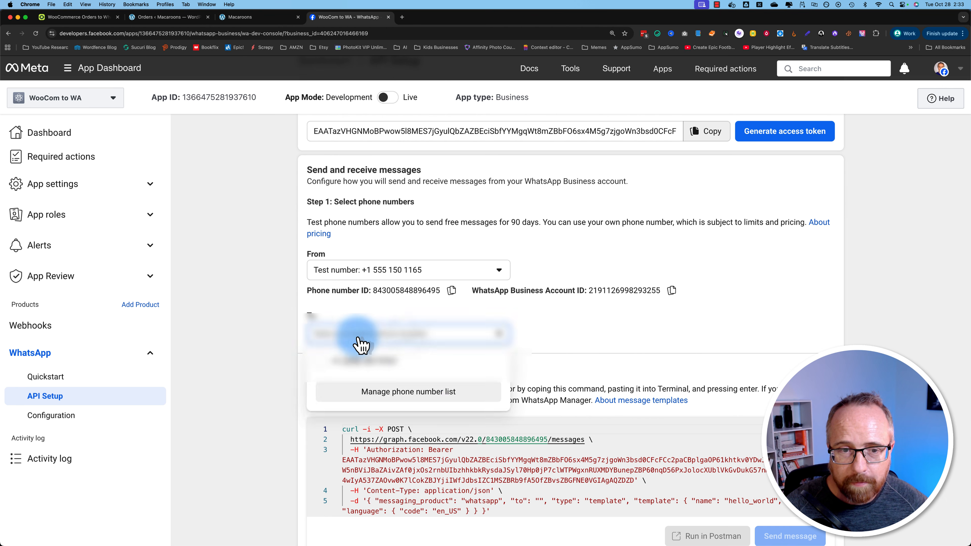
click(348, 341)
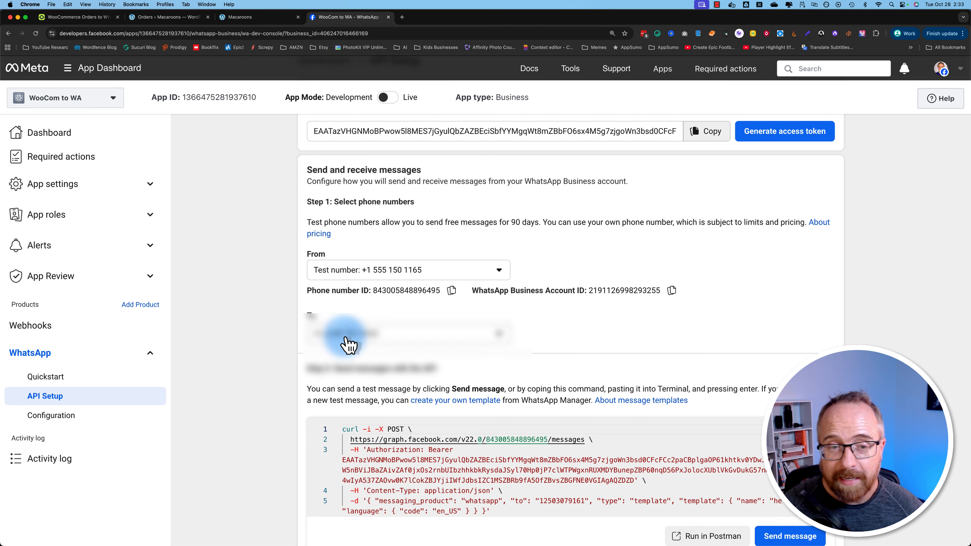
click(347, 342)
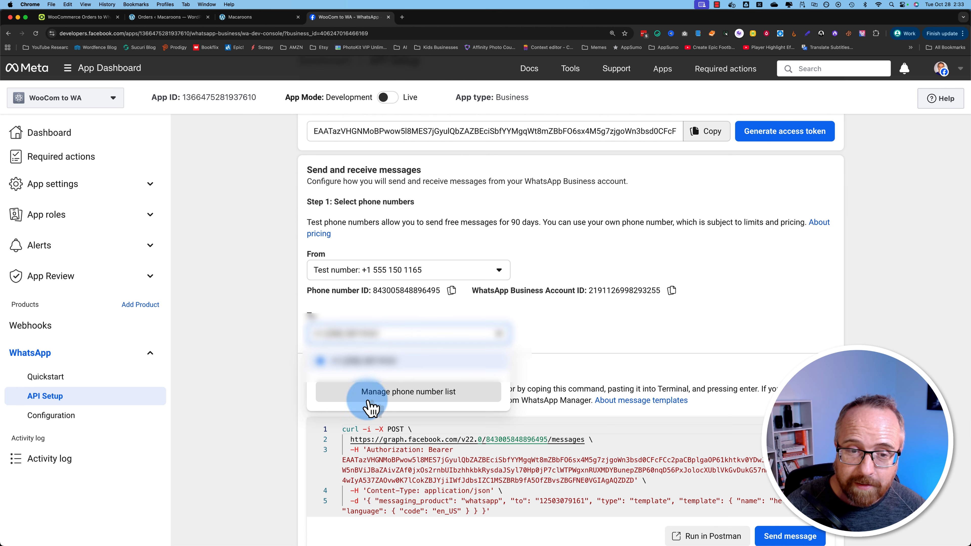
click(437, 396)
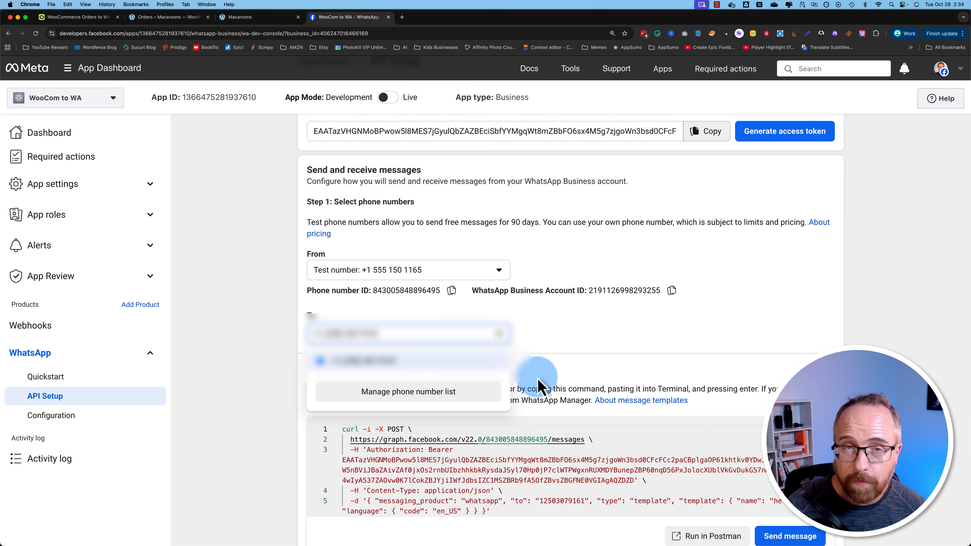
click(412, 361)
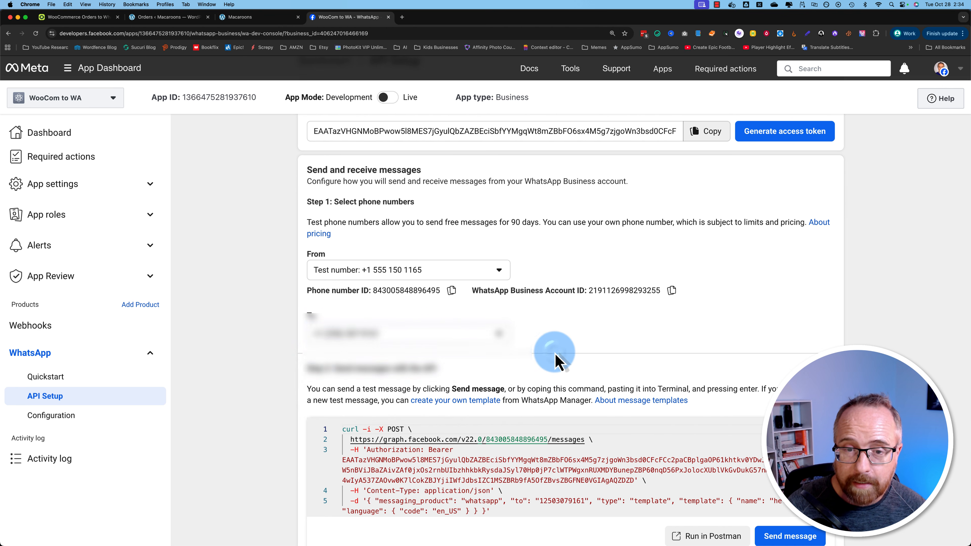
click(455, 330)
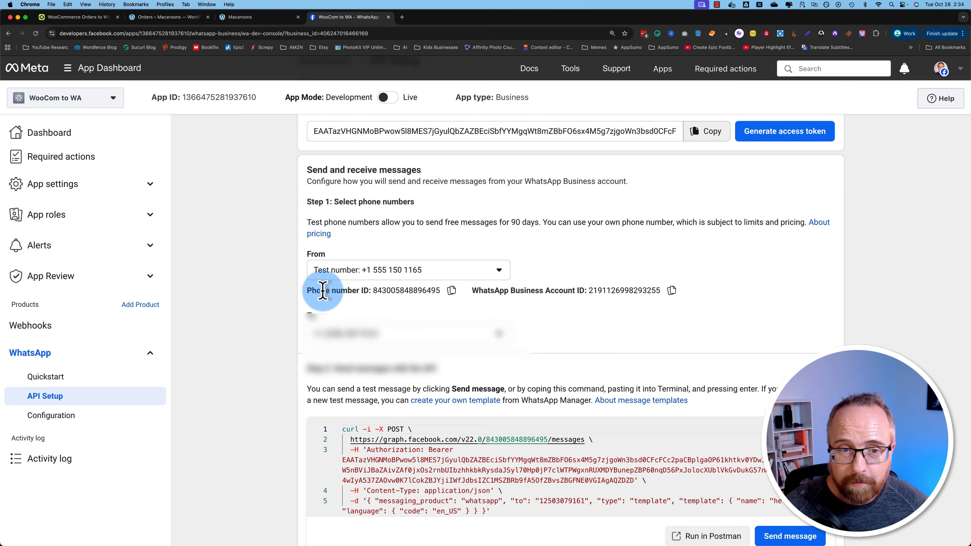
- Copy the Phone number ID from Meta's API Setup and paste it into the OttoKit connection's Phone Number ID field
click(451, 290)
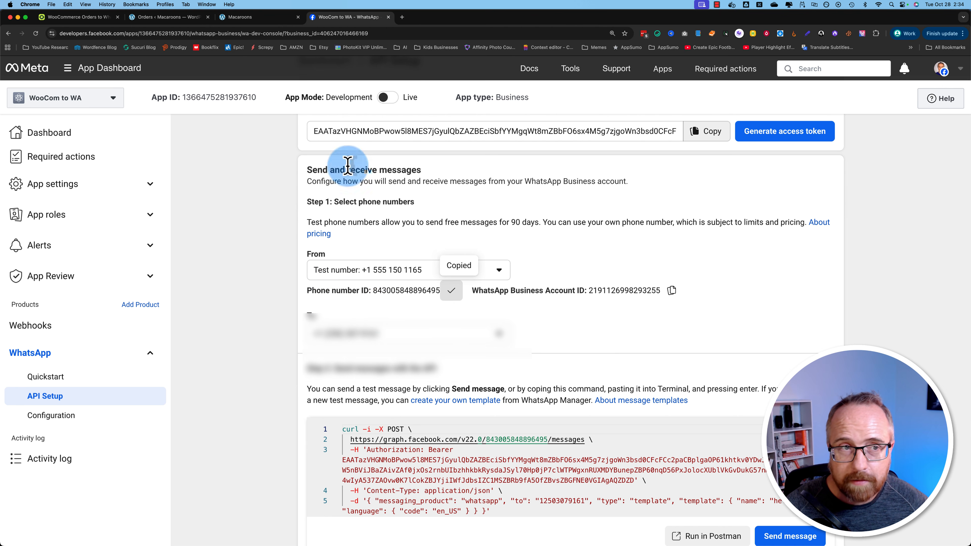
click(93, 18)
click(334, 313)
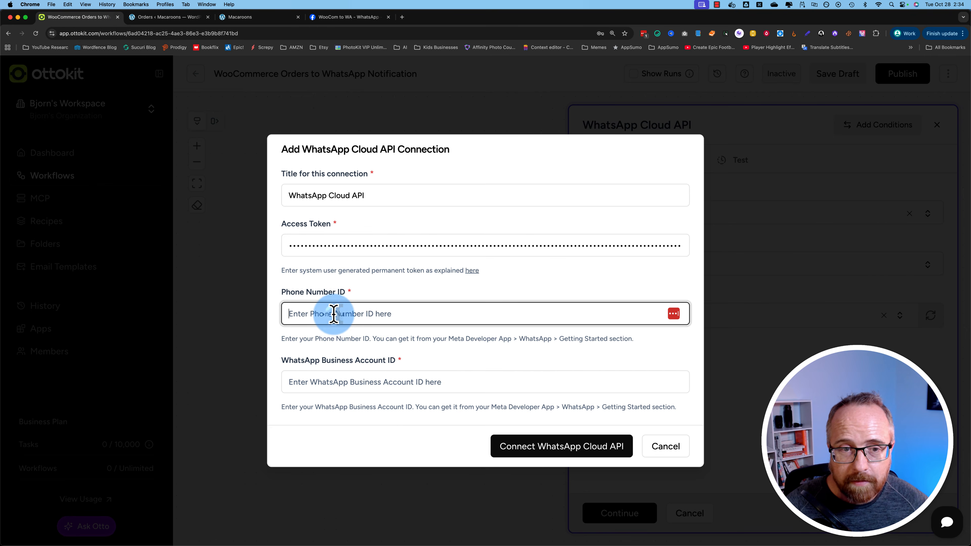
key(super+v)
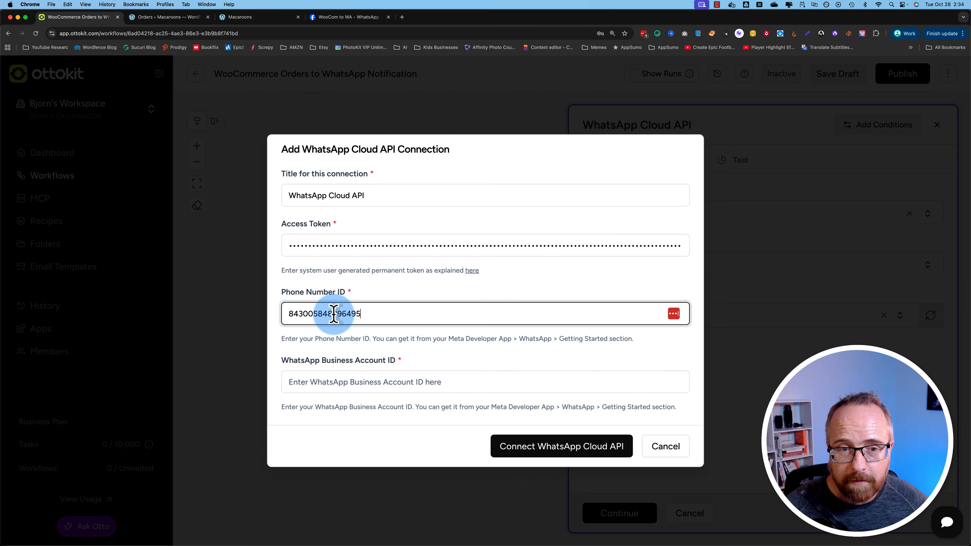
- Copy the WhatsApp Business Account ID from Meta into the OttoKit connection form and connect WhatsApp Cloud API
click(346, 17)
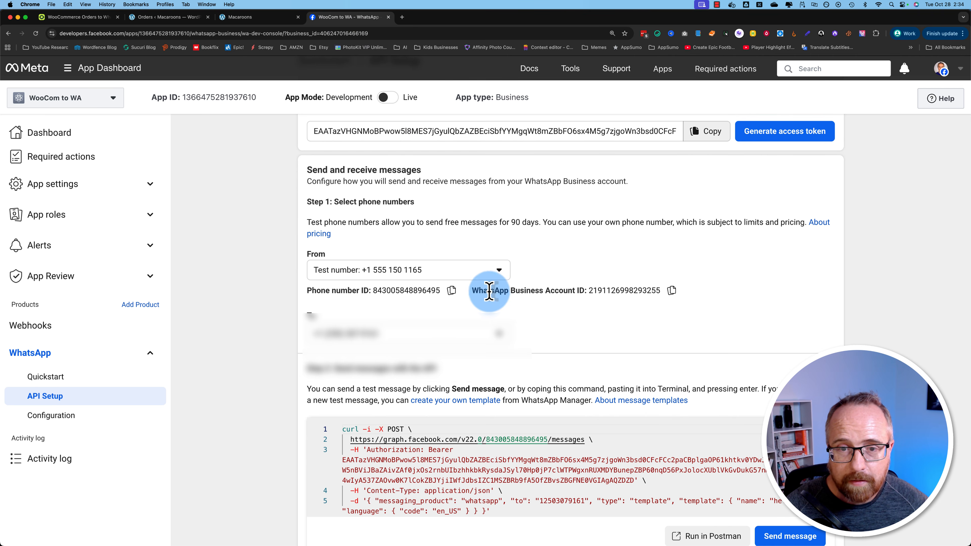
click(673, 291)
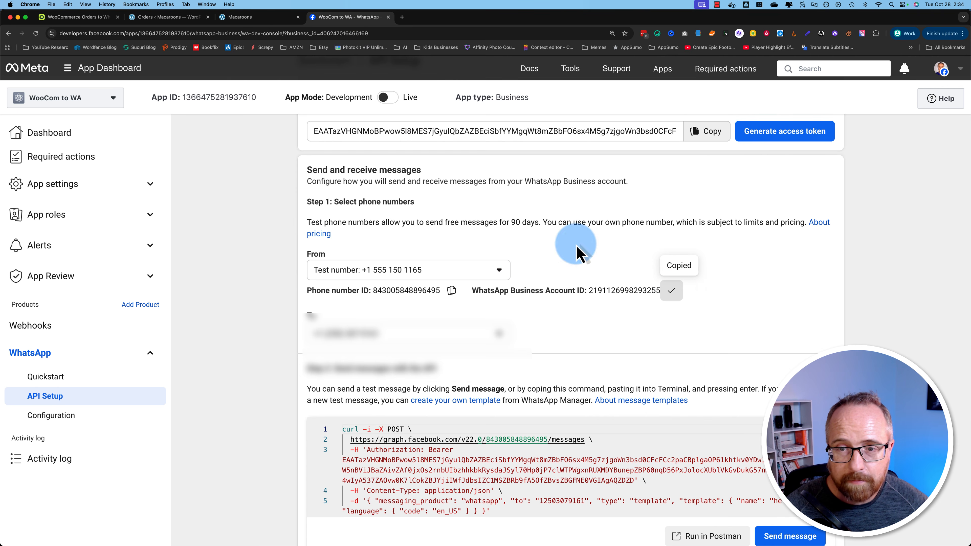
click(77, 17)
click(372, 371)
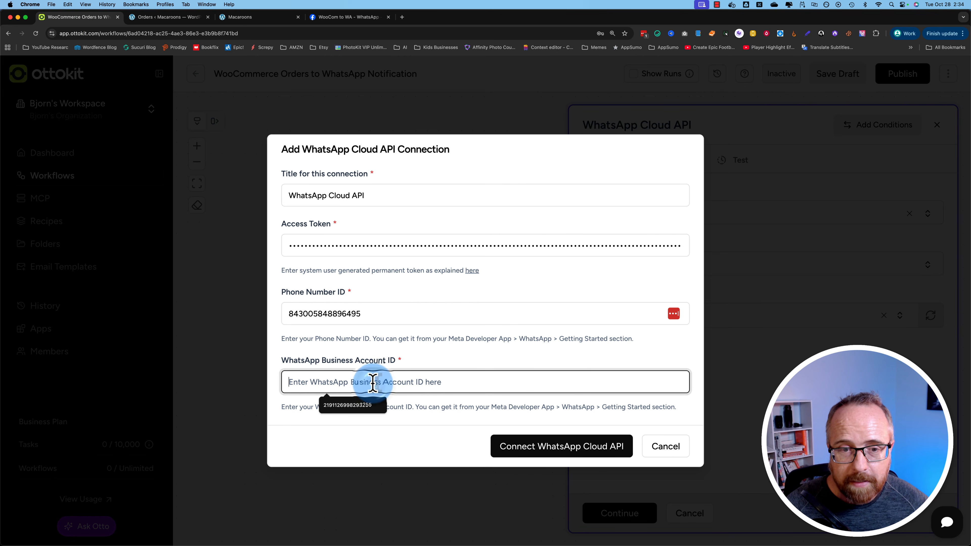
key(super+v)
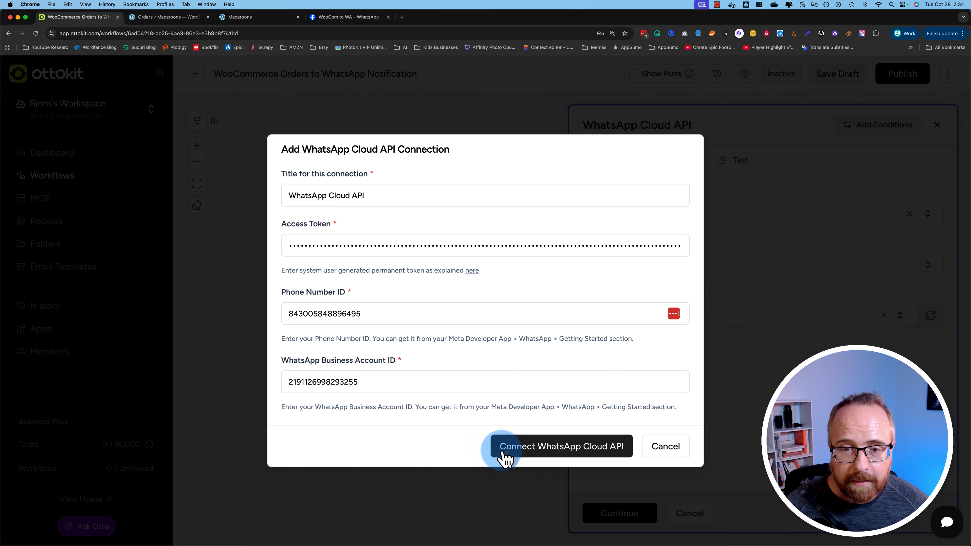
click(587, 454)
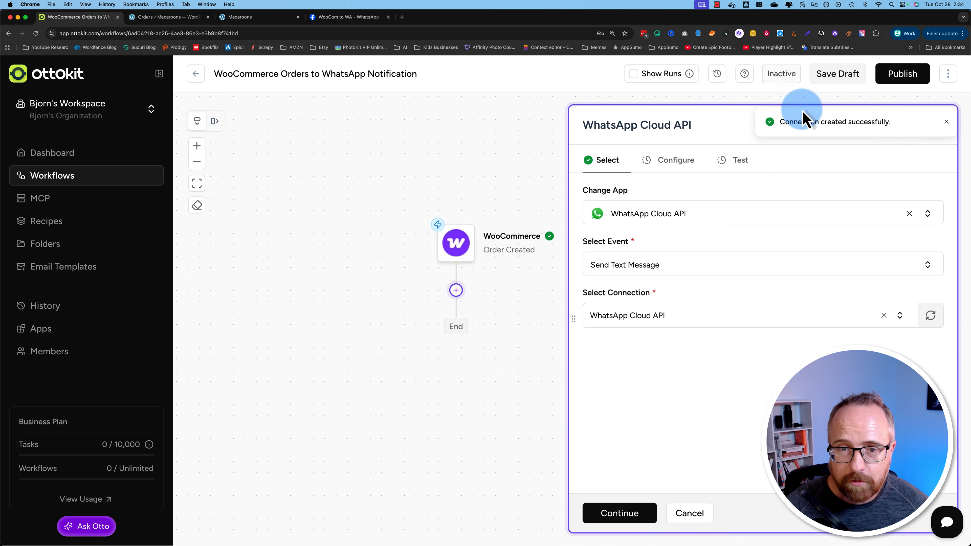
- Continue to the WhatsApp action's configuration and enter the recipient's mobile number
click(620, 513)
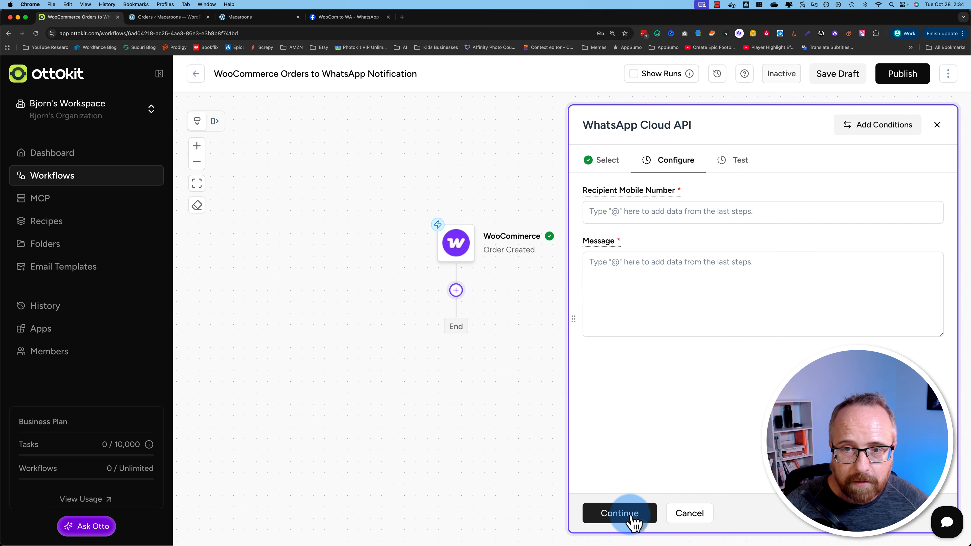
click(653, 214)
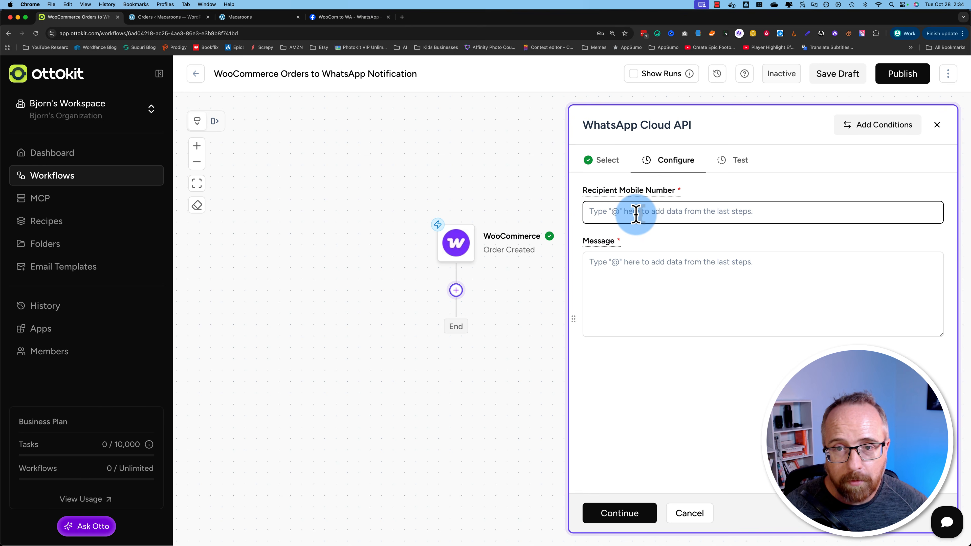
key(super+v)
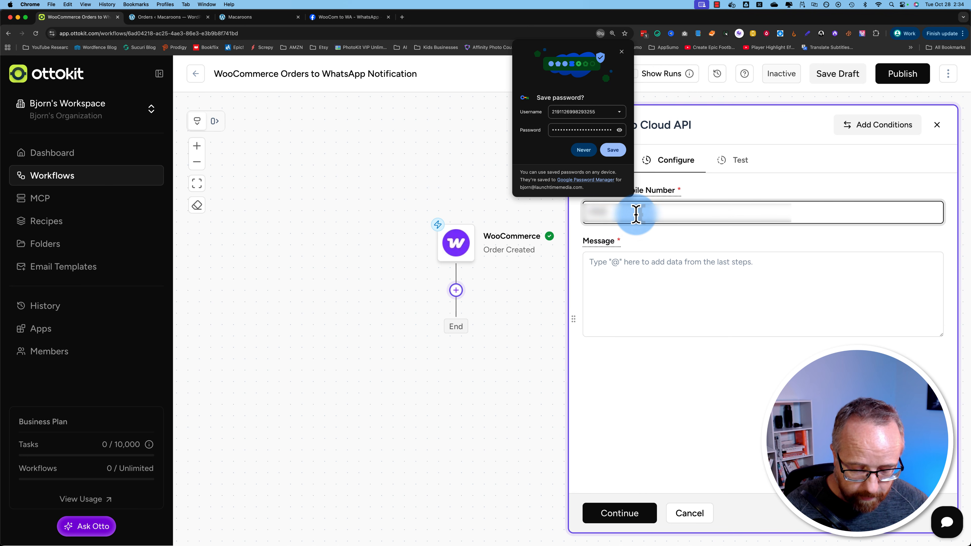
text(••••••••)
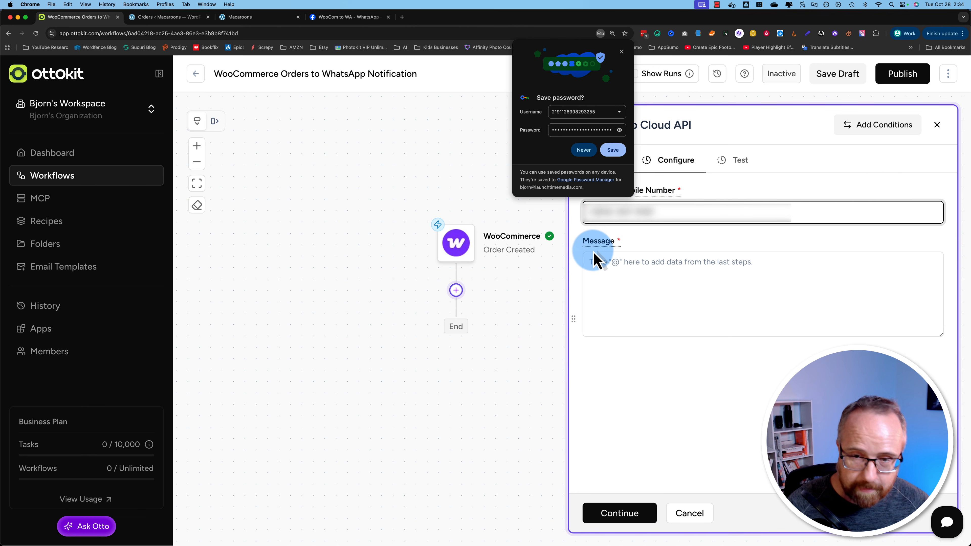
- Start the message with WooCommerce's Billing First Name as dynamic data, searching the available fields for "name"
click(596, 261)
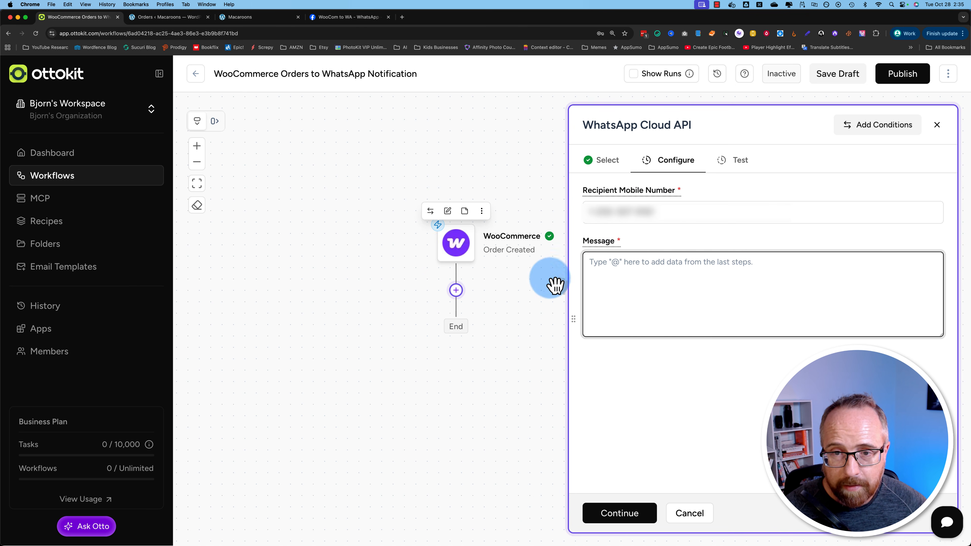
text(@)
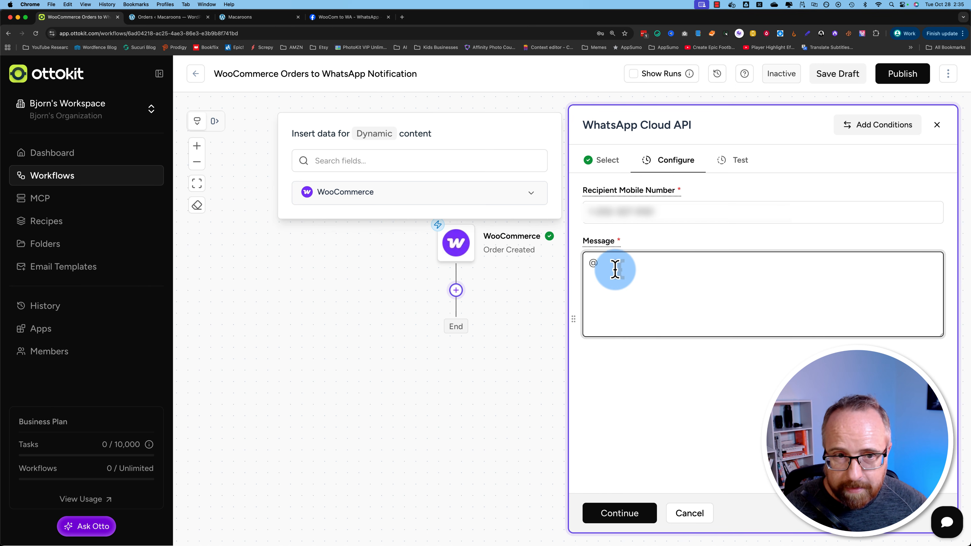
click(539, 194)
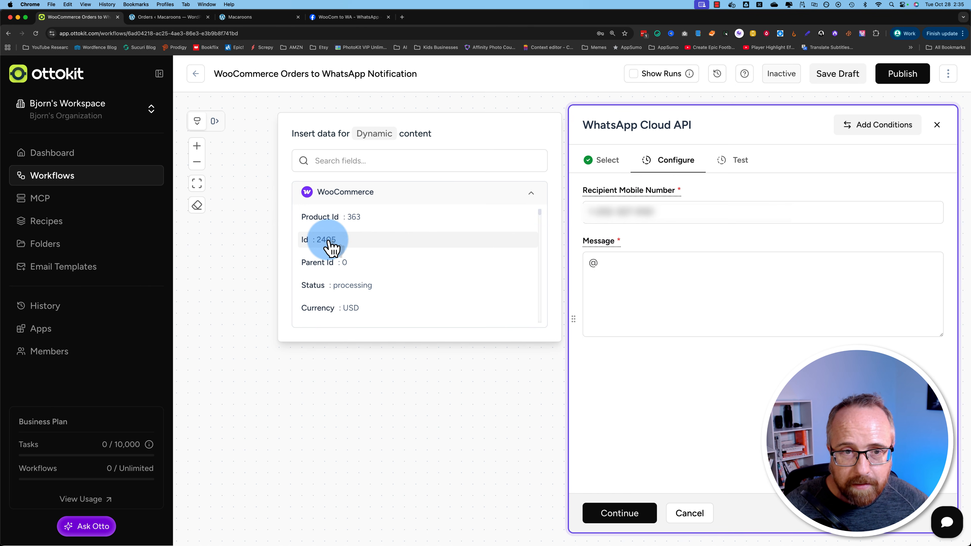
scroll(333, 248, down, 3)
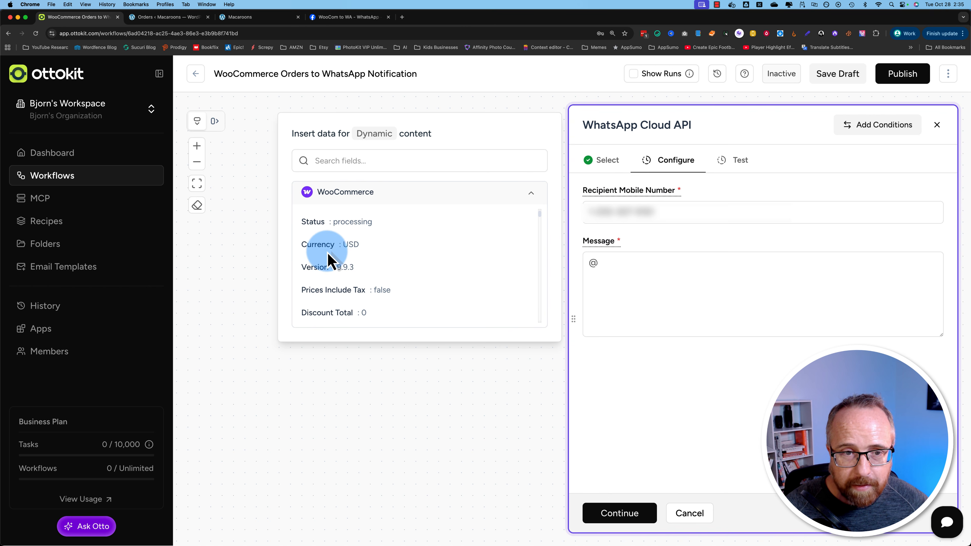
scroll(330, 260, down, 3)
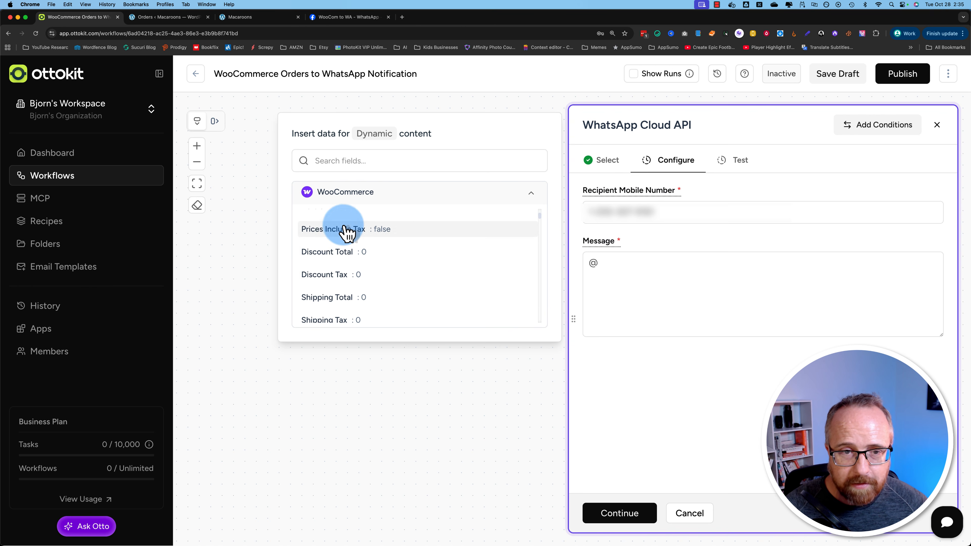
scroll(344, 241, down, 2)
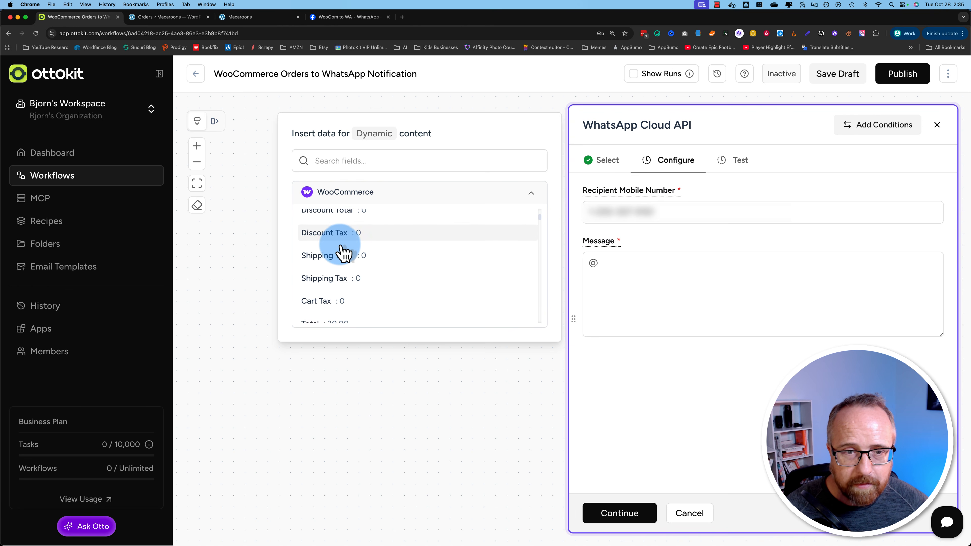
scroll(343, 249, down, 1)
scroll(542, 226, down, 6)
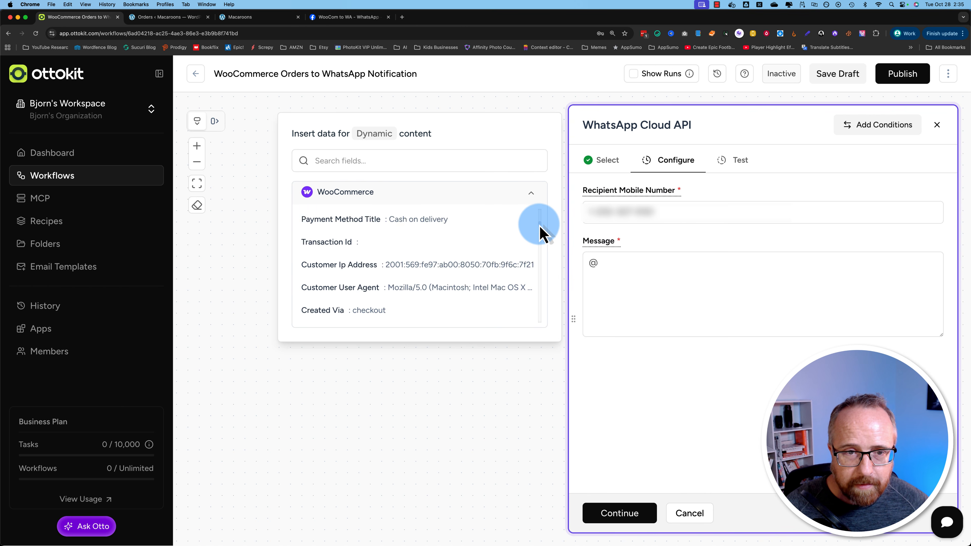
scroll(543, 234, down, 2)
click(373, 164)
text(n)
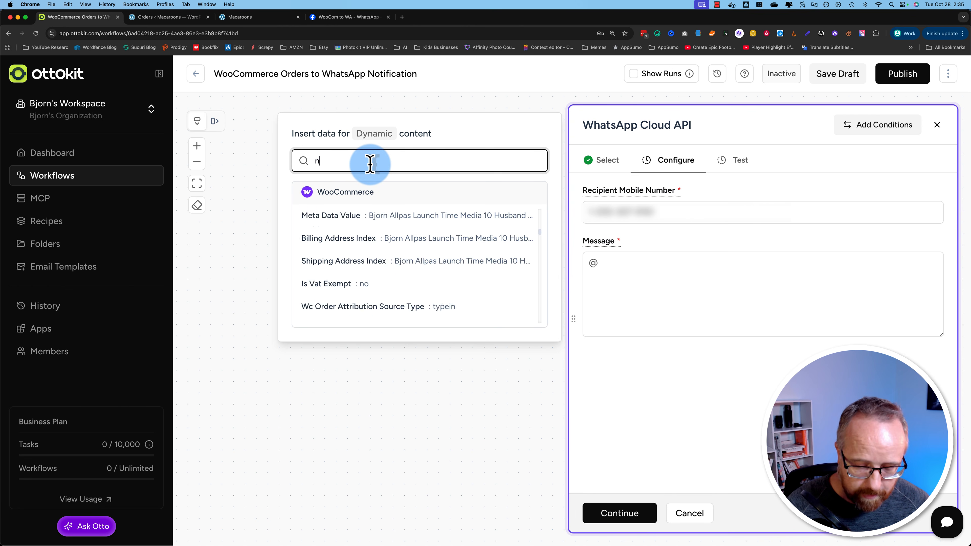
text(ame)
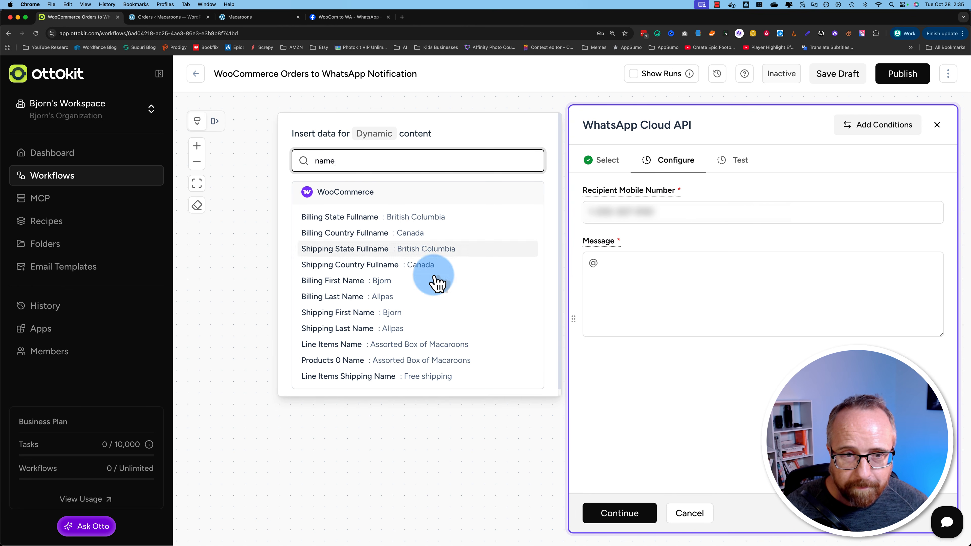
click(332, 283)
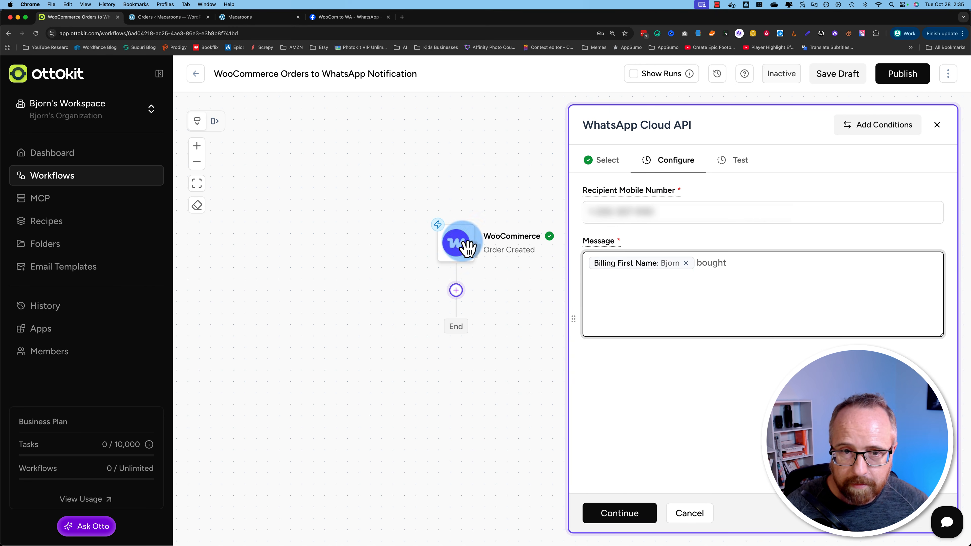
- Continue the message with "bought" and the dynamic Products 0 Name field, found by searching for "product"
text(@)
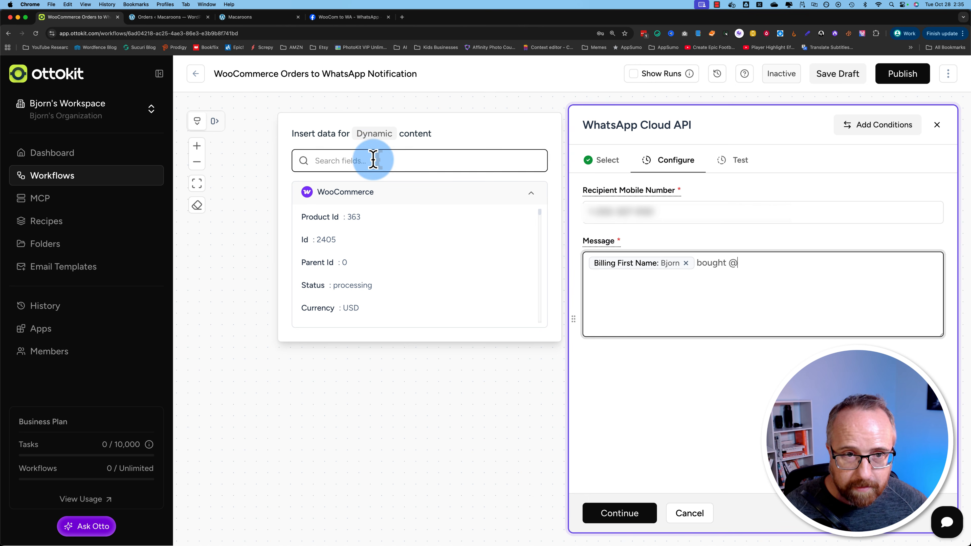
text(produc)
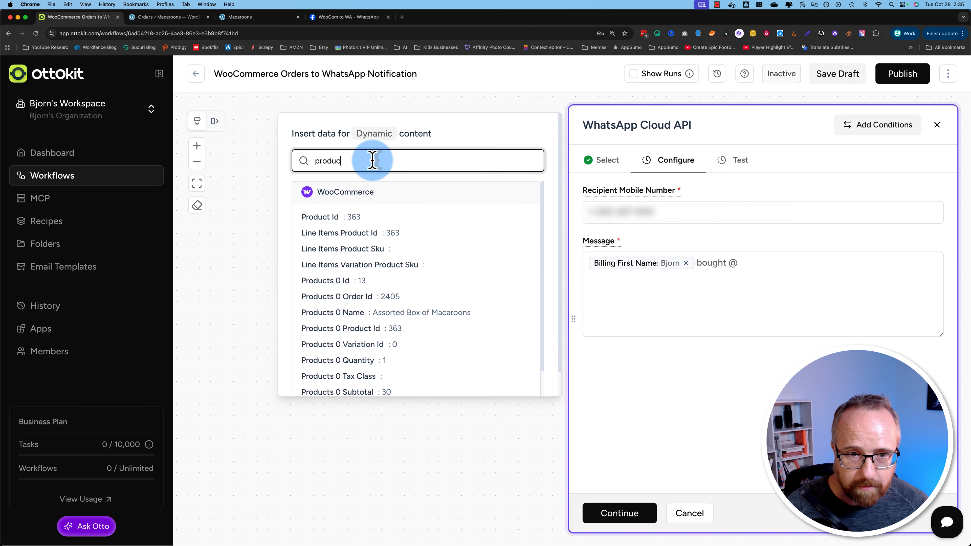
text(t)
click(342, 314)
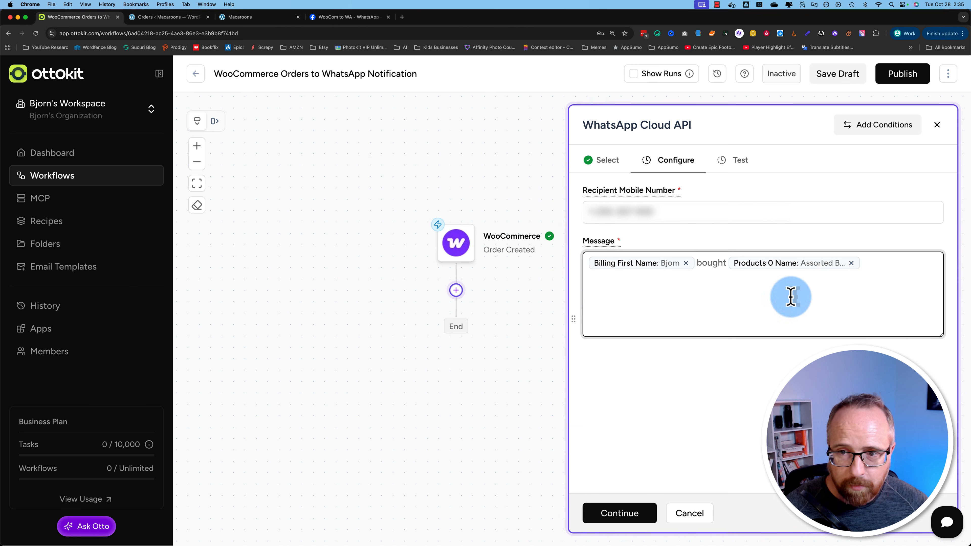
- Extend the message with "for $", the order's dynamic Total field and a closing period
click(879, 267)
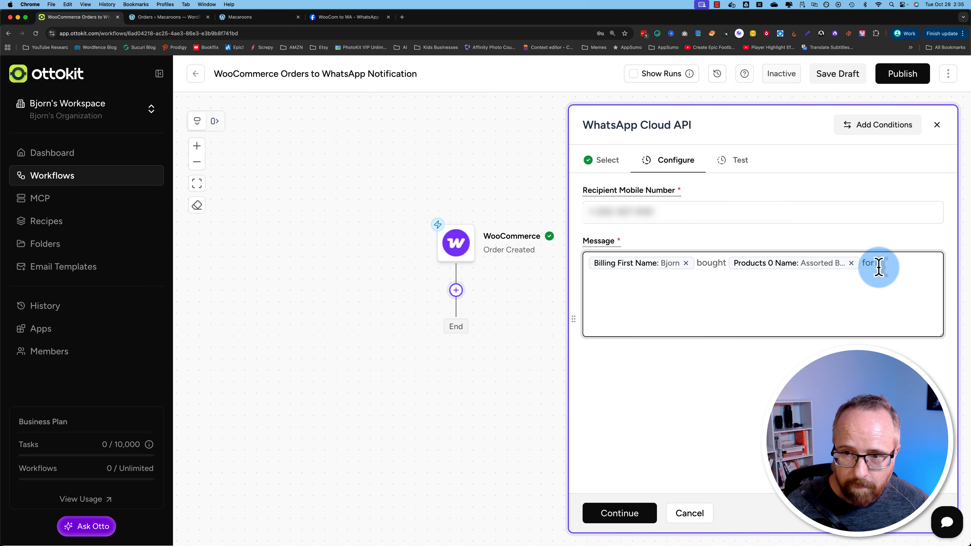
mouse_move(462, 250)
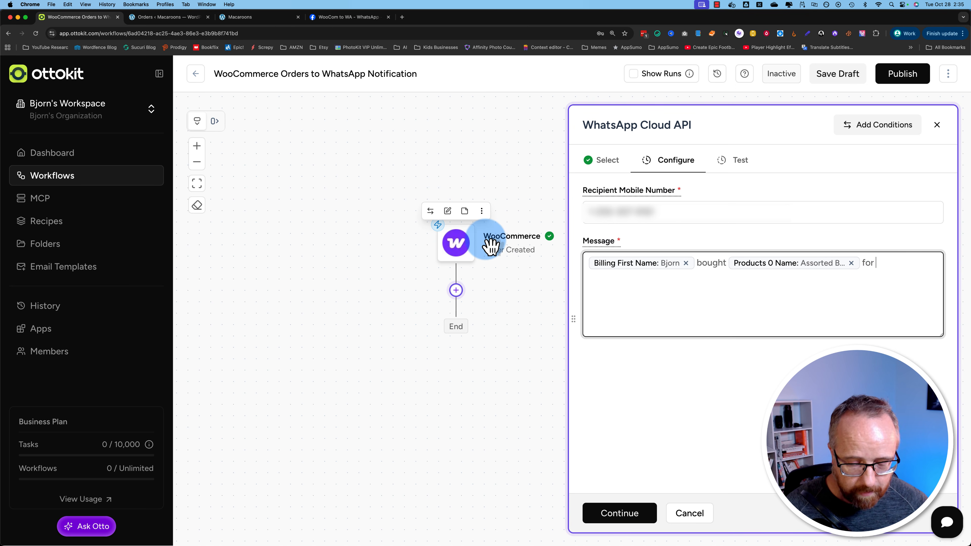
text(@)
click(348, 160)
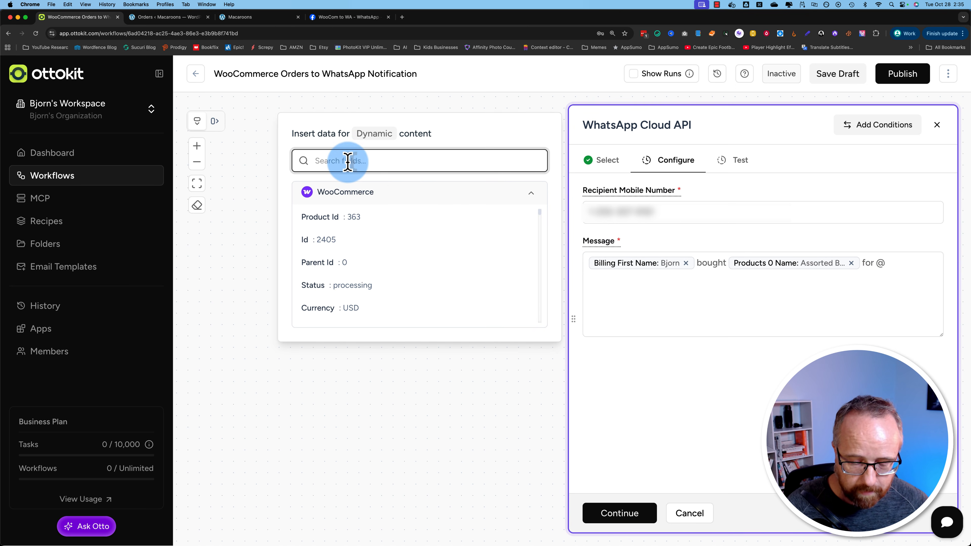
text(pric)
key(BackSpace)
key(BackSpace)
key(BackSpace)
key(BackSpace)
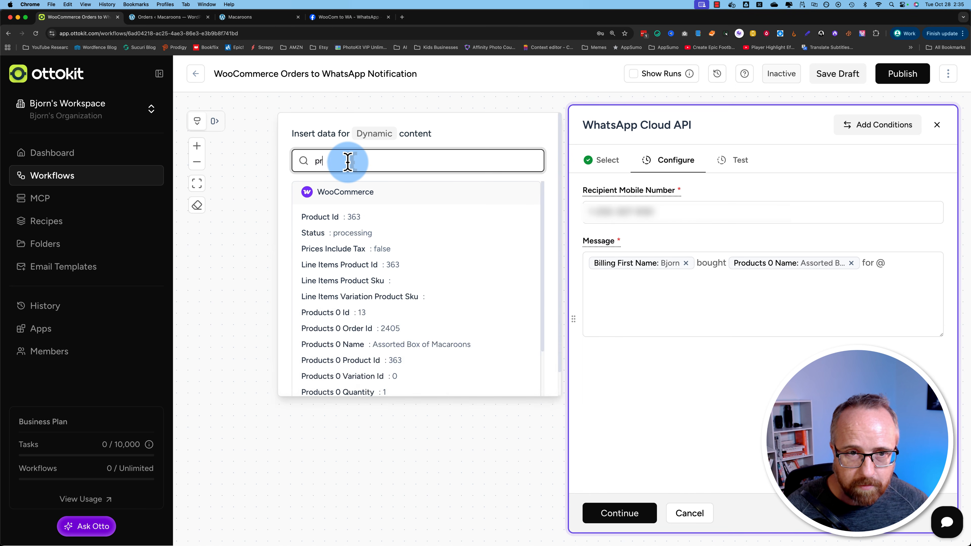
text(tot)
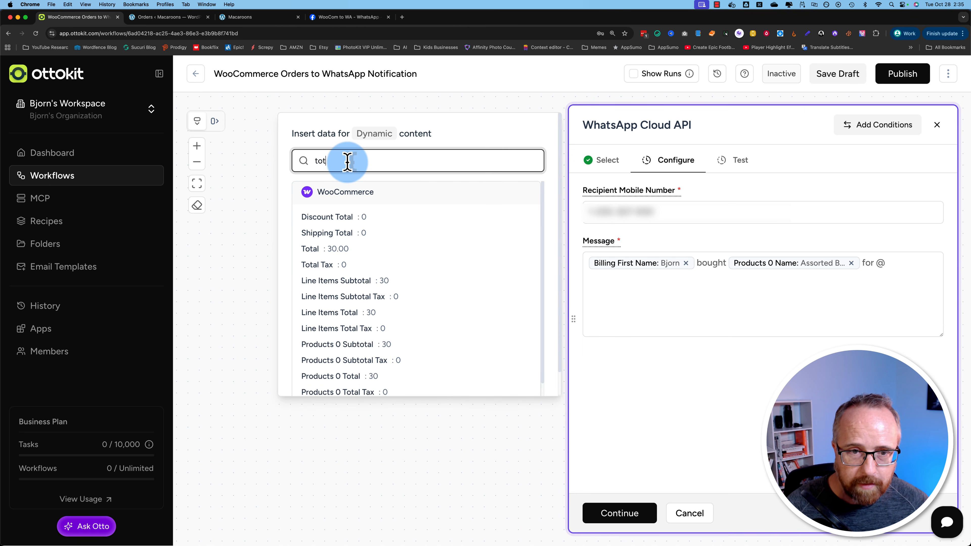
click(320, 249)
text(.00.)
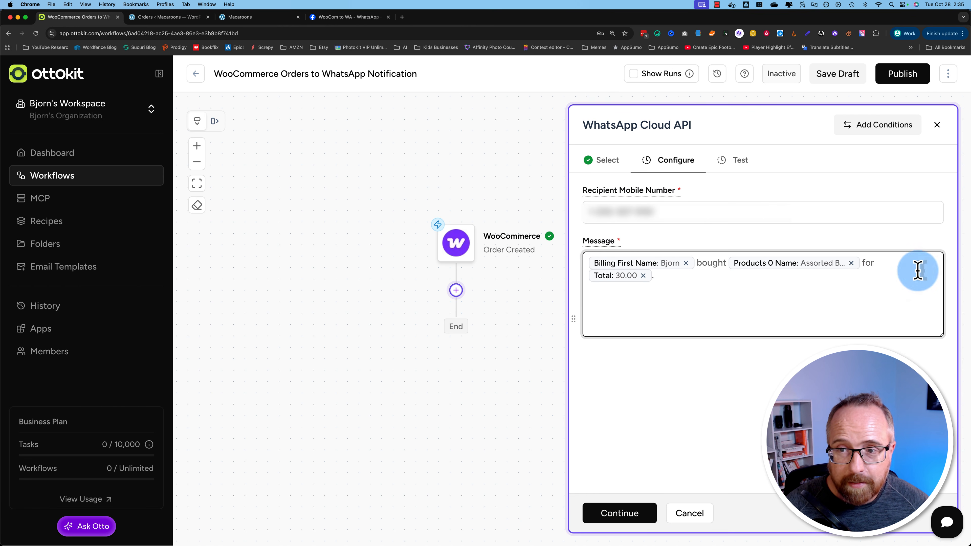
click(587, 277)
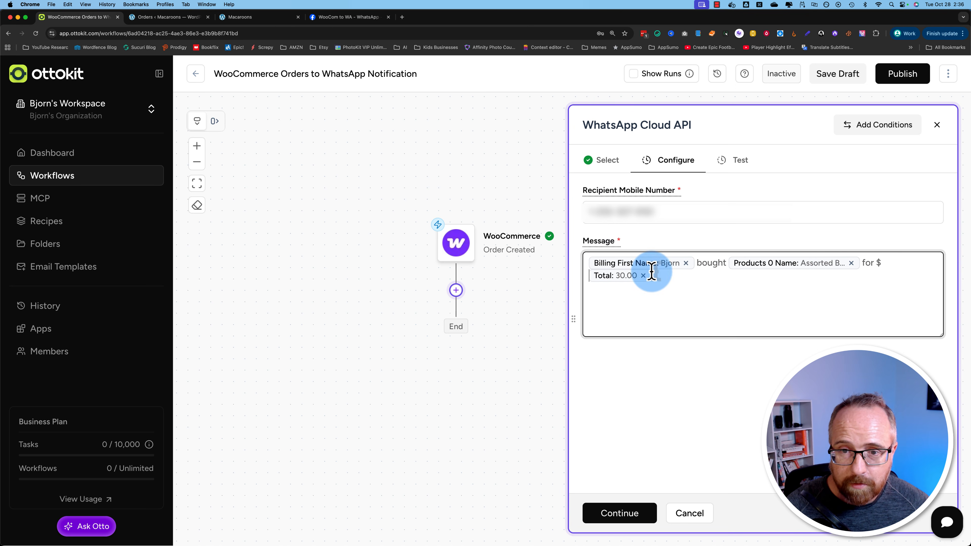
click(673, 283)
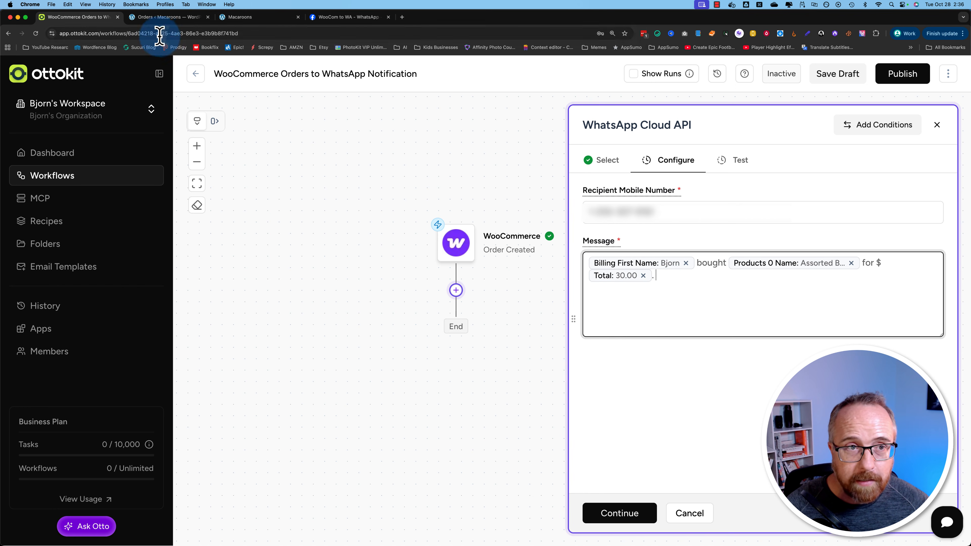
click(160, 18)
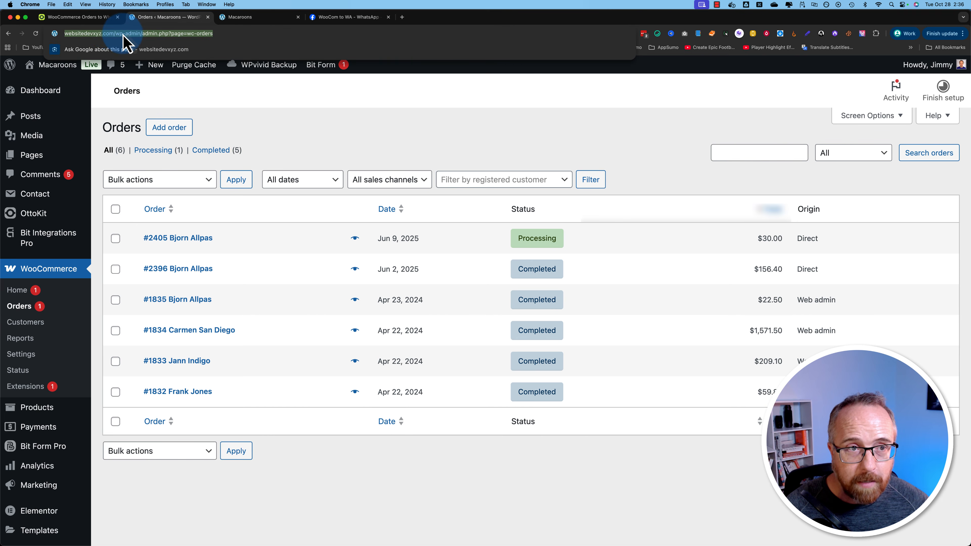
click(76, 17)
text(Go to the ord)
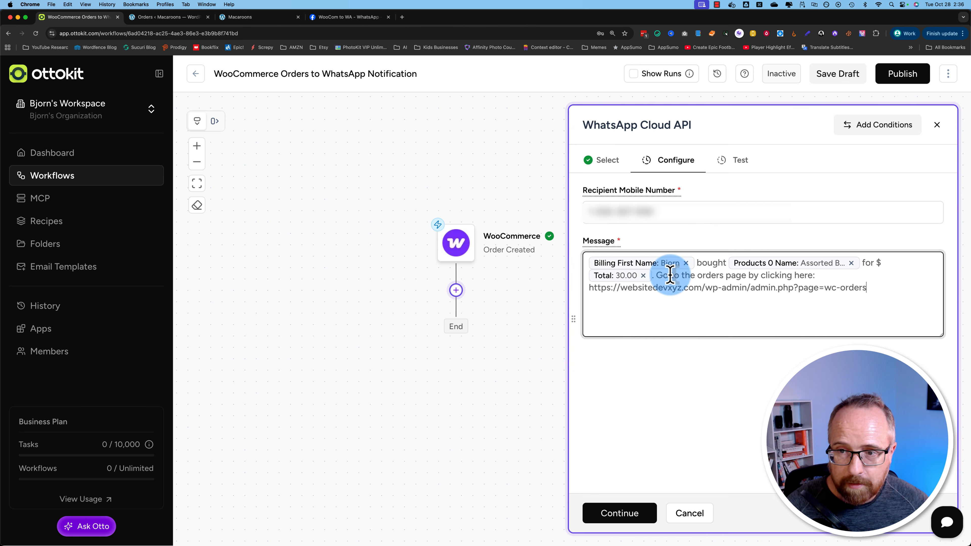
click(856, 297)
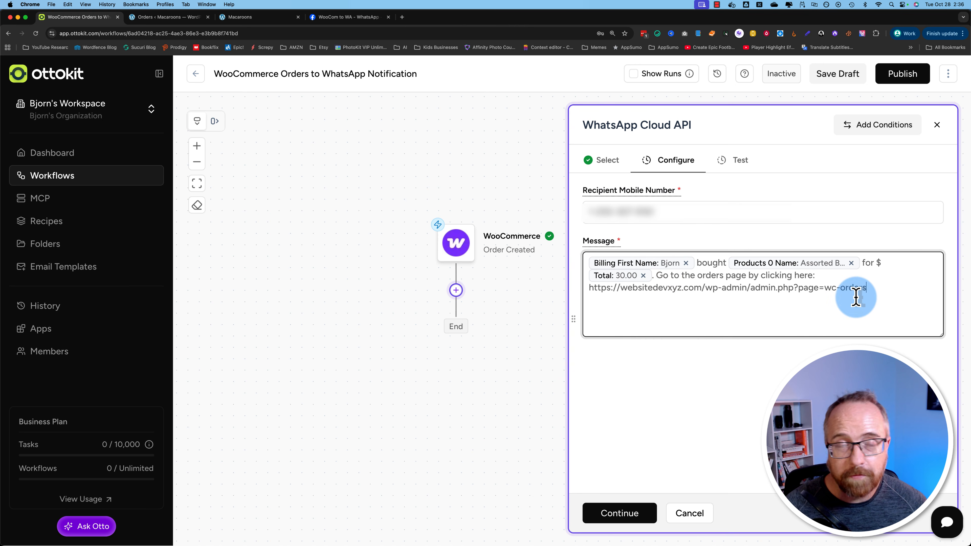
- Test the WhatsApp Send Text Message action, save it and confirm editing the published workflow
click(623, 514)
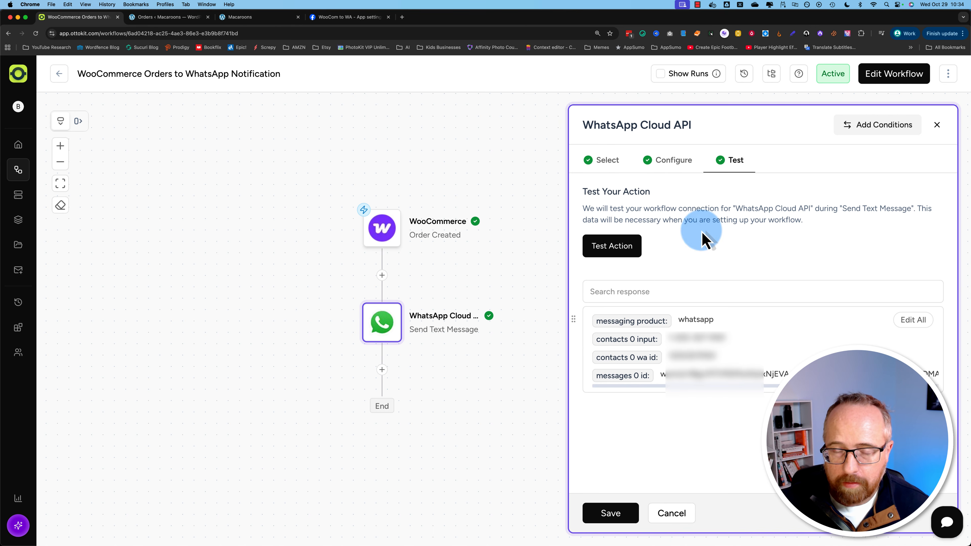
click(627, 253)
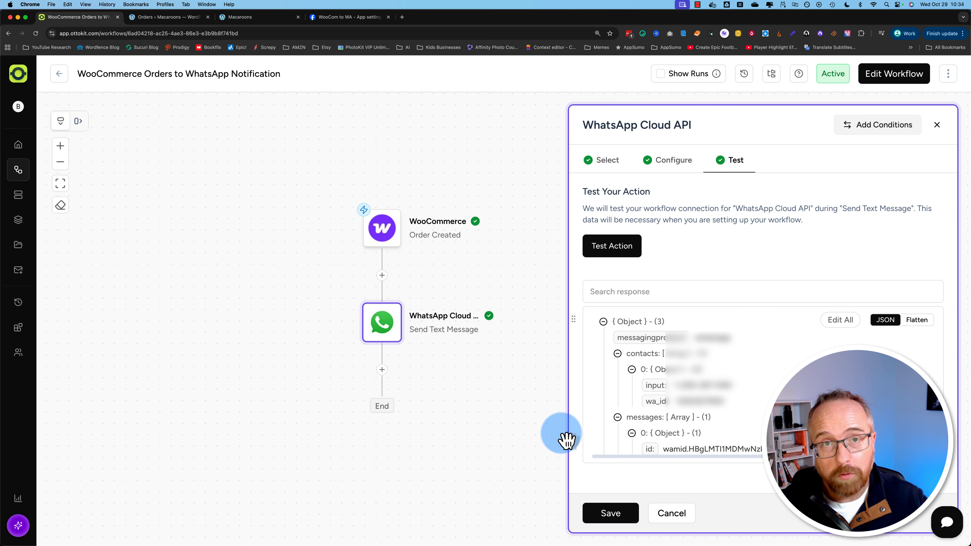
click(608, 514)
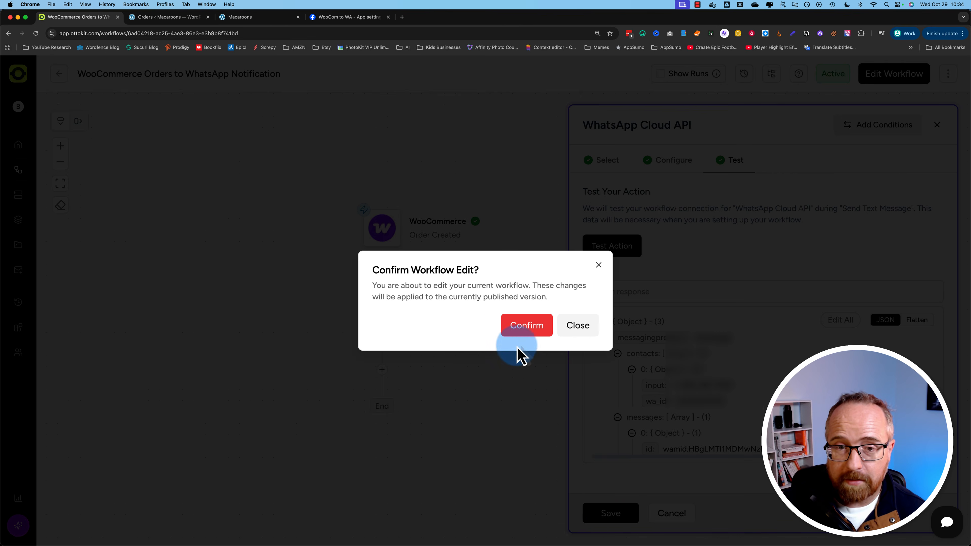
click(520, 326)
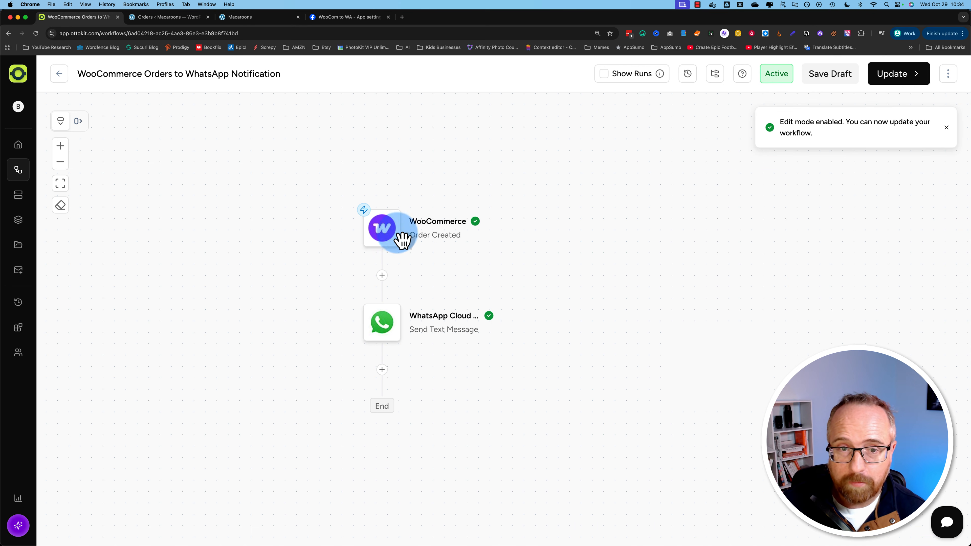
mouse_move(462, 245)
drag(496, 269, 561, 221)
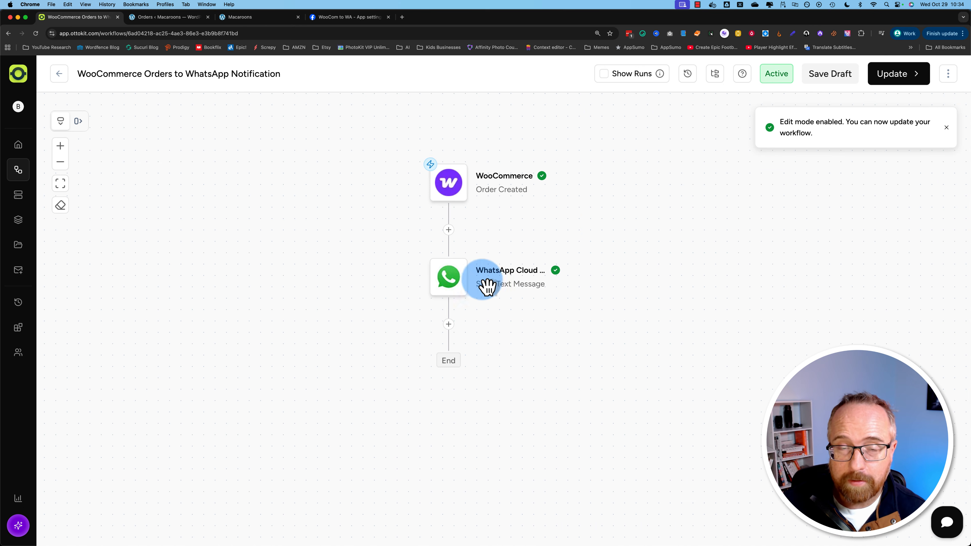
mouse_move(492, 288)
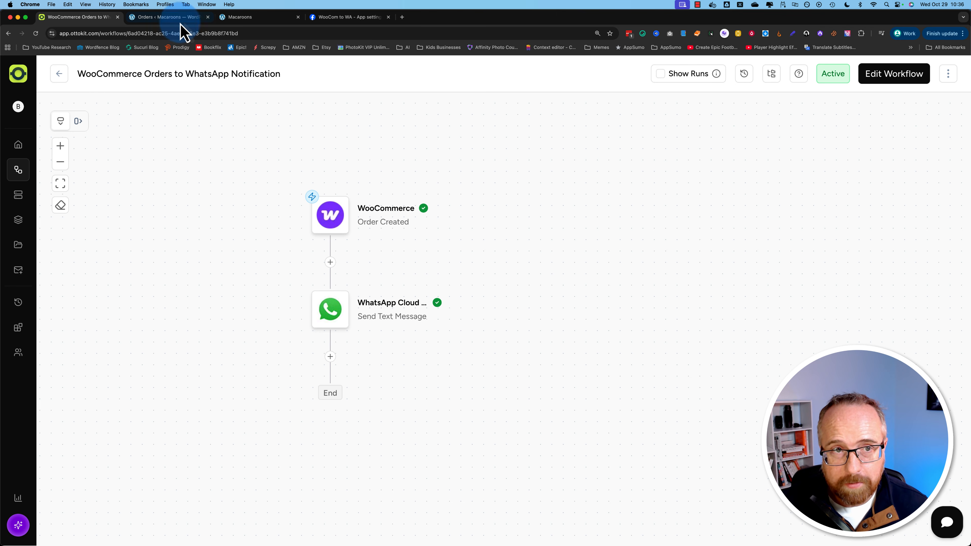
- Start a new WooCommerce order and add one Pink Macaroons with Lavender (#364), found by searching for "mac"
click(178, 19)
click(168, 127)
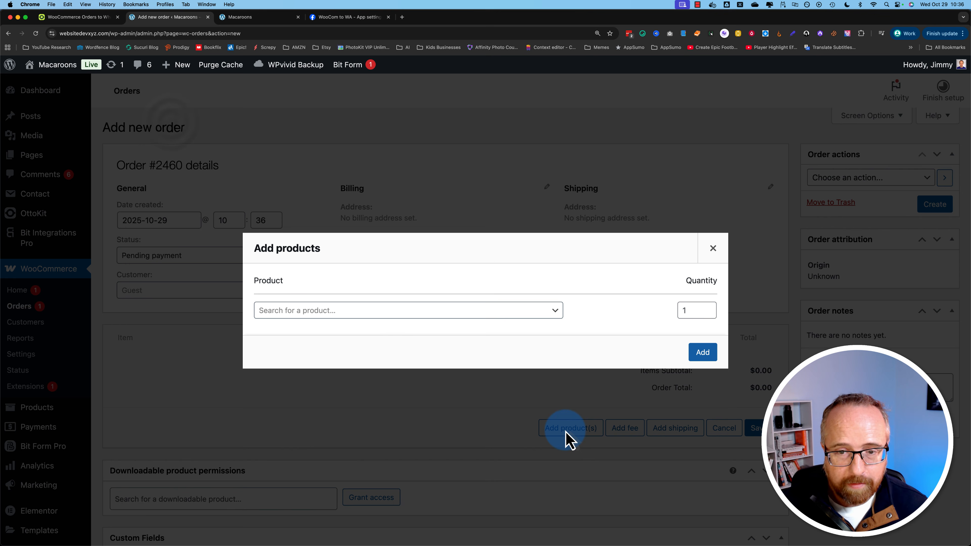
click(399, 312)
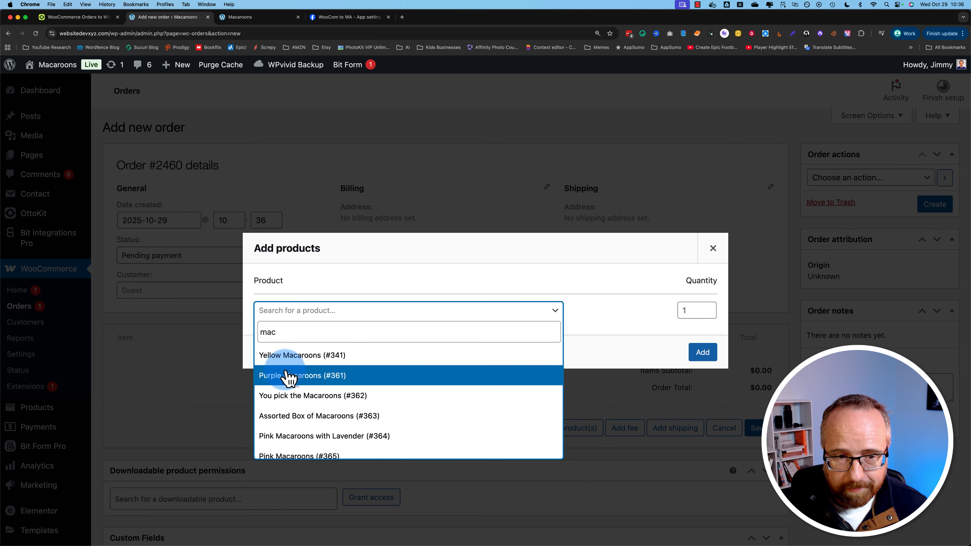
click(387, 436)
click(704, 368)
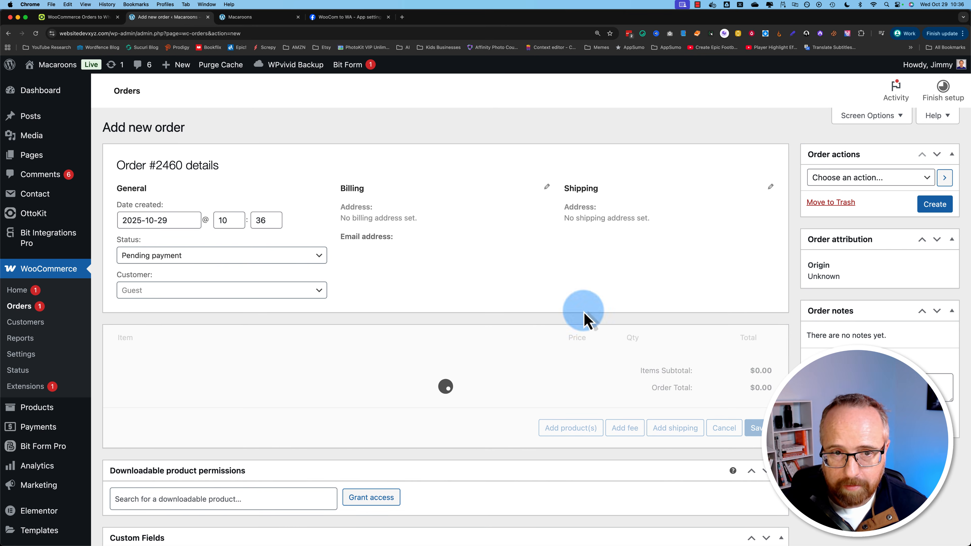
- Enter the customer's first name in the order's billing details and create the order
click(546, 188)
click(364, 231)
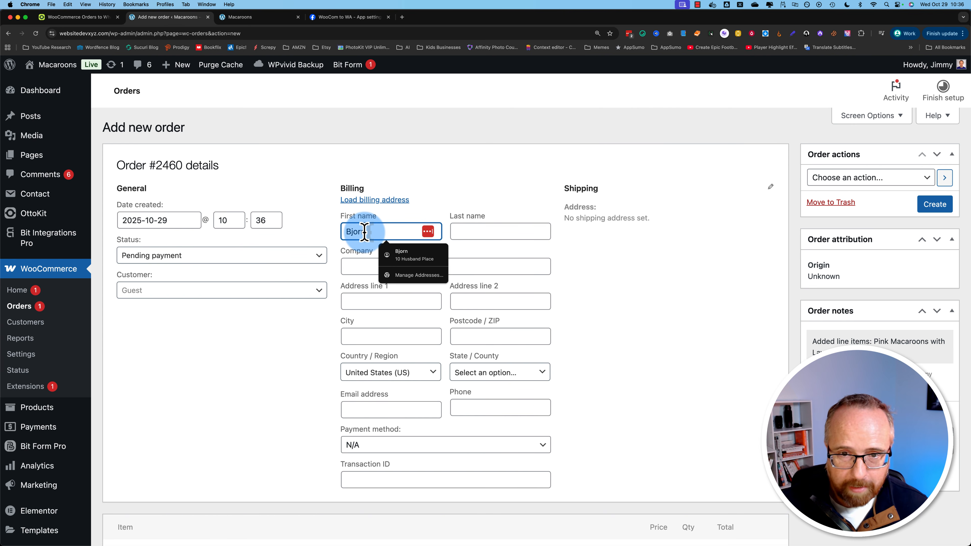
click(591, 269)
click(933, 209)
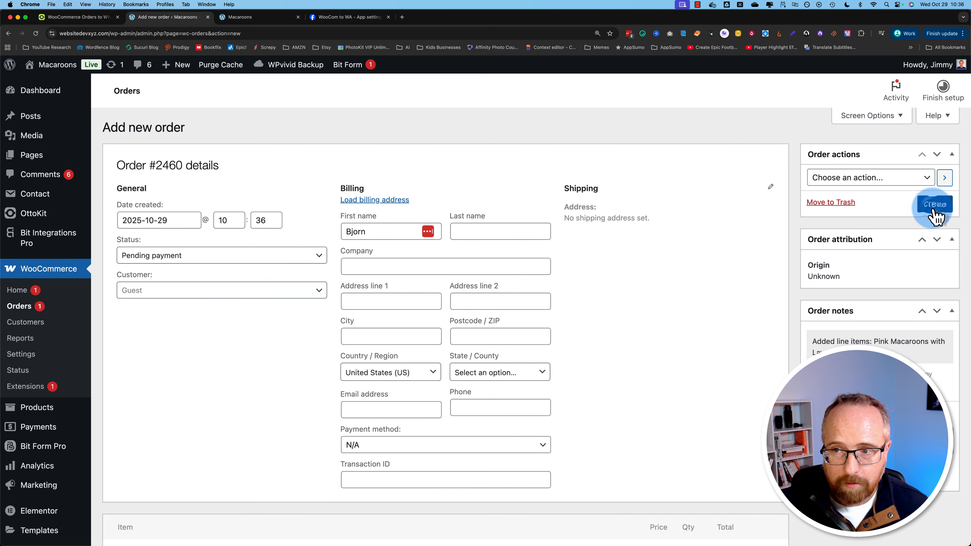
click(394, 200)
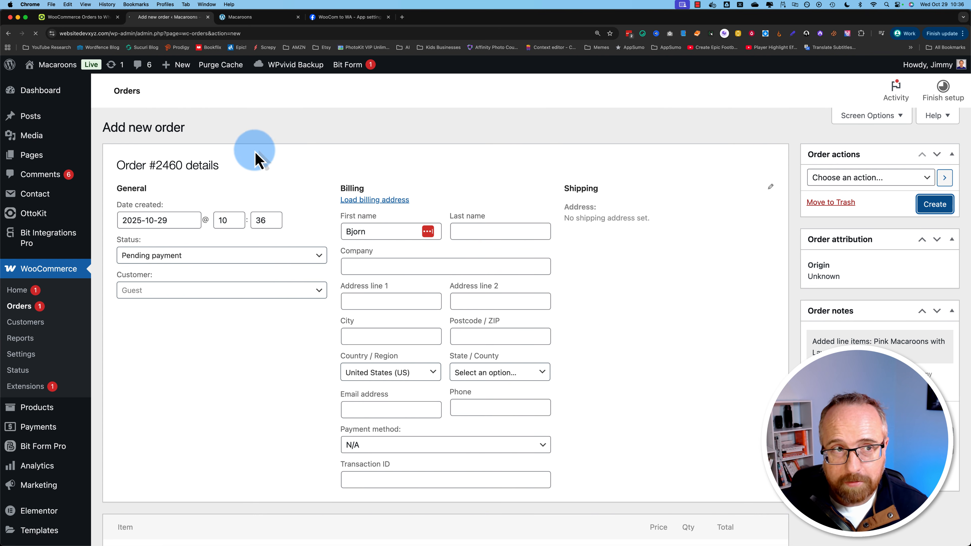
- Return to the OttoKit workflow, check the latest run in its history and open the detailed history
click(94, 19)
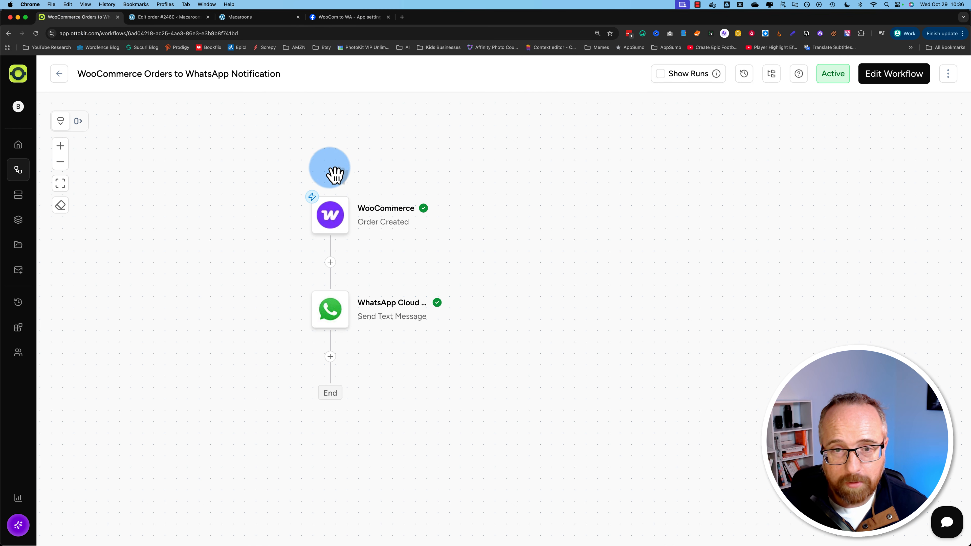
drag(368, 158, 610, 247)
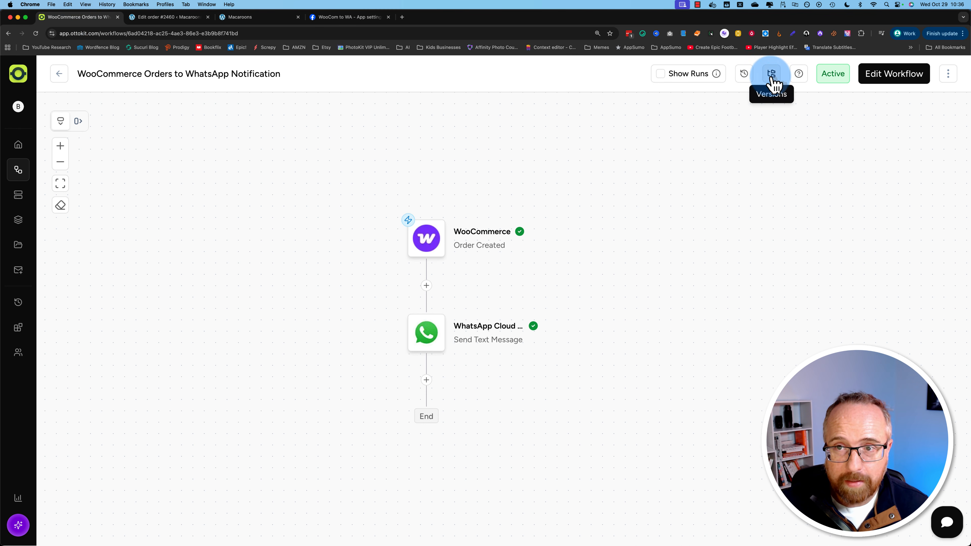
click(749, 80)
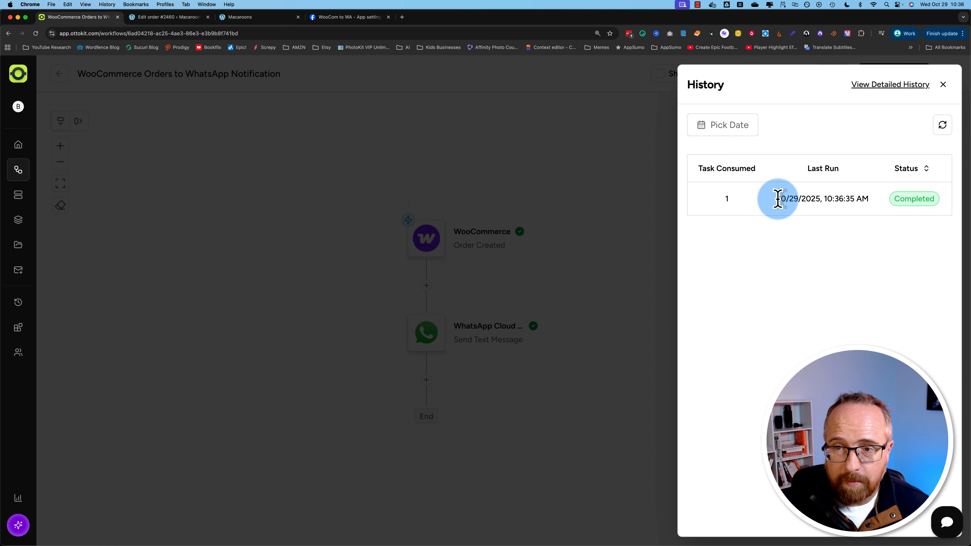
drag(778, 199, 868, 199)
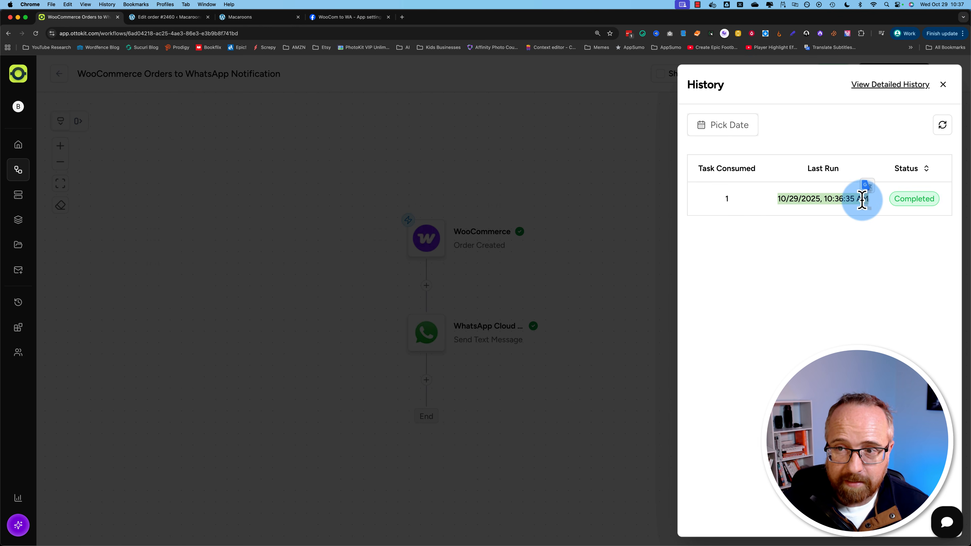
click(852, 200)
click(886, 87)
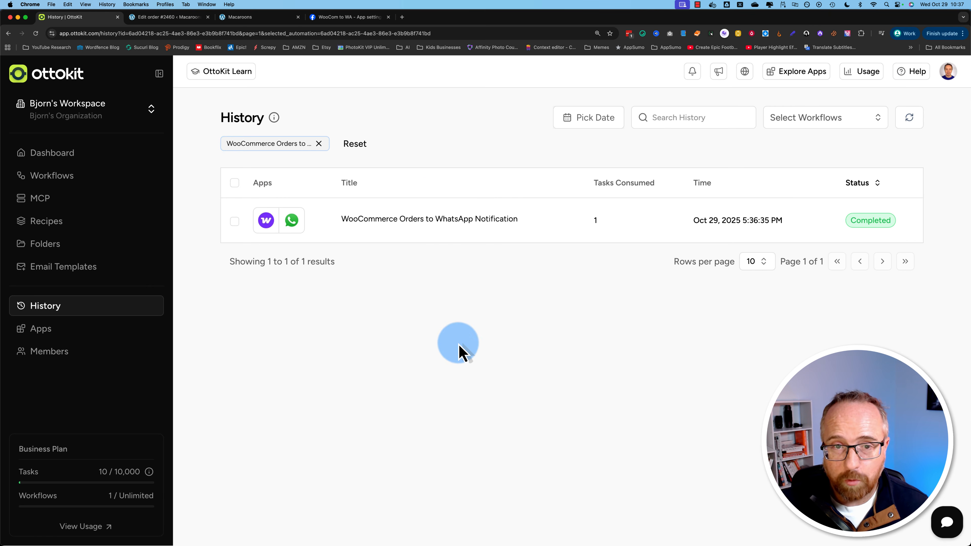
- Open the WooCommerce Orders to WhatsApp Notification run and examine the order trigger's output data and the WhatsApp Cloud API step
click(407, 224)
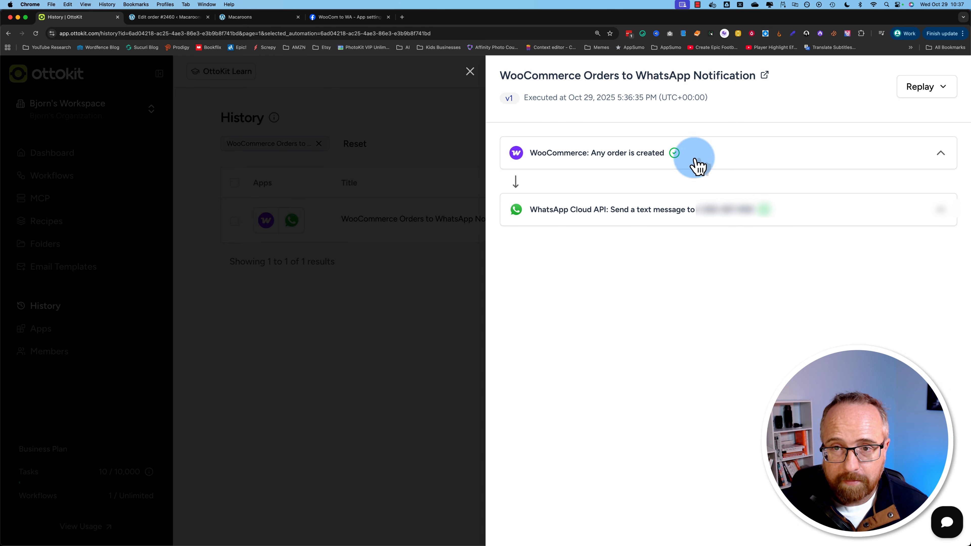
click(941, 155)
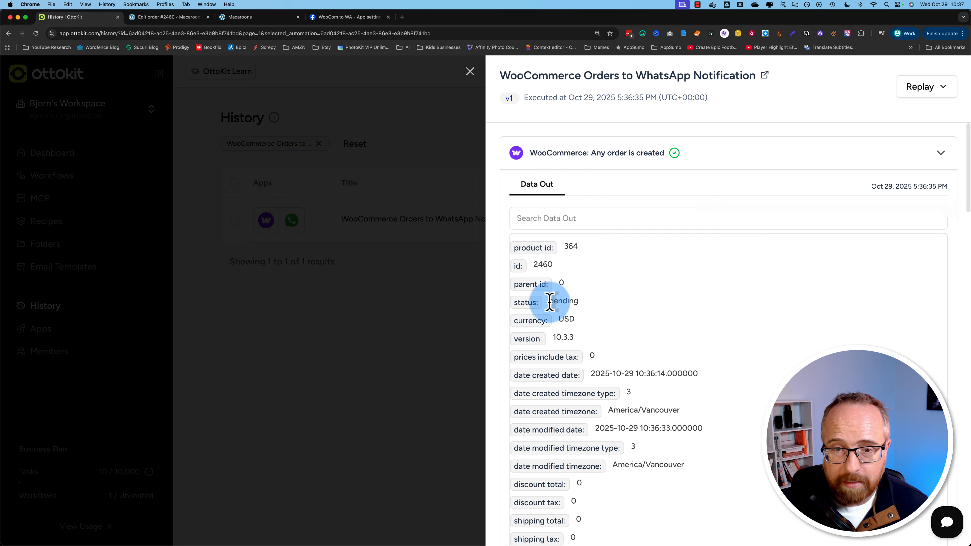
scroll(526, 316, down, 3)
scroll(526, 316, down, 15)
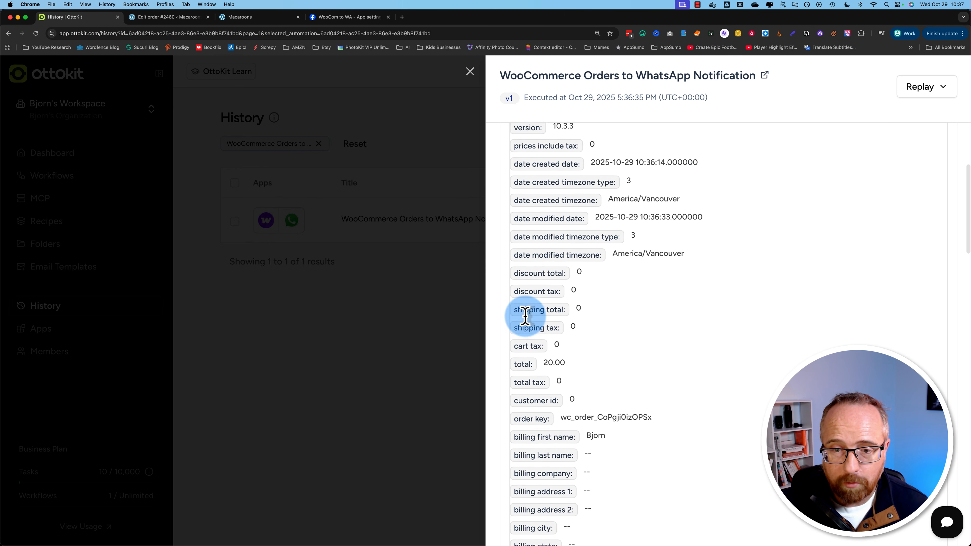
scroll(499, 336, down, 15)
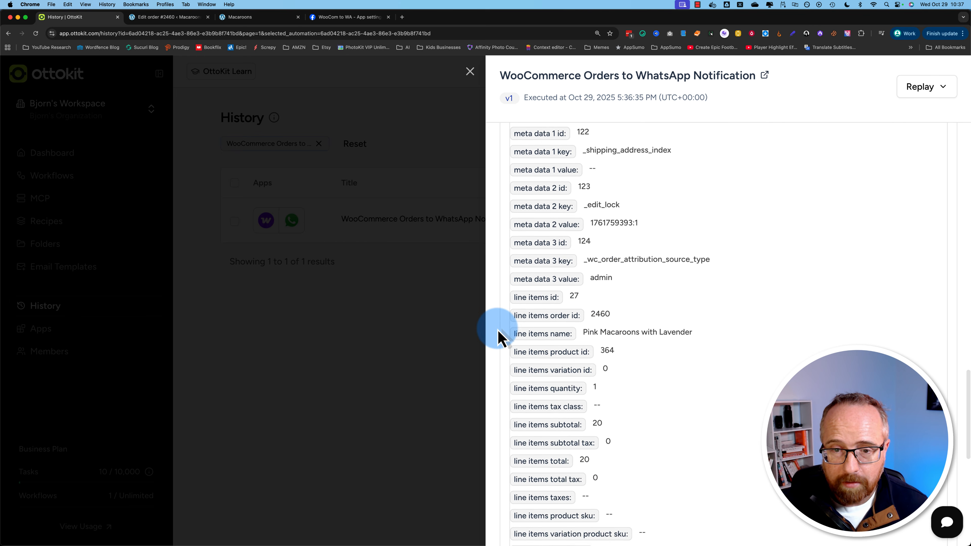
scroll(499, 336, down, 3)
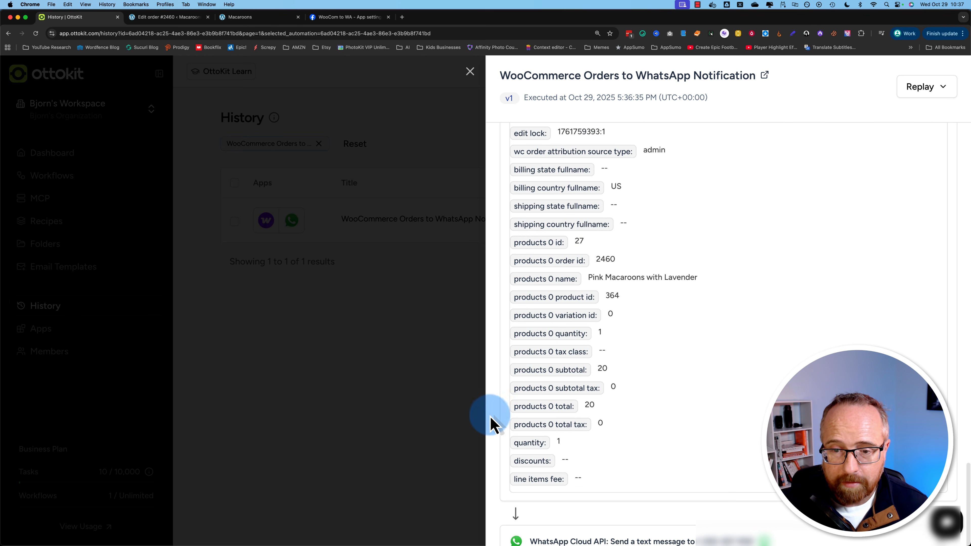
click(578, 534)
scroll(502, 510, down, 4)
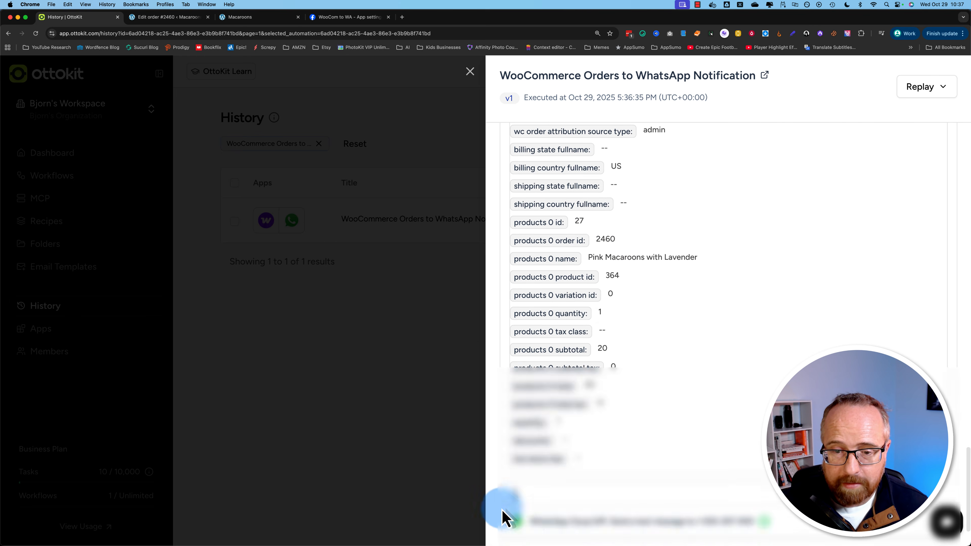